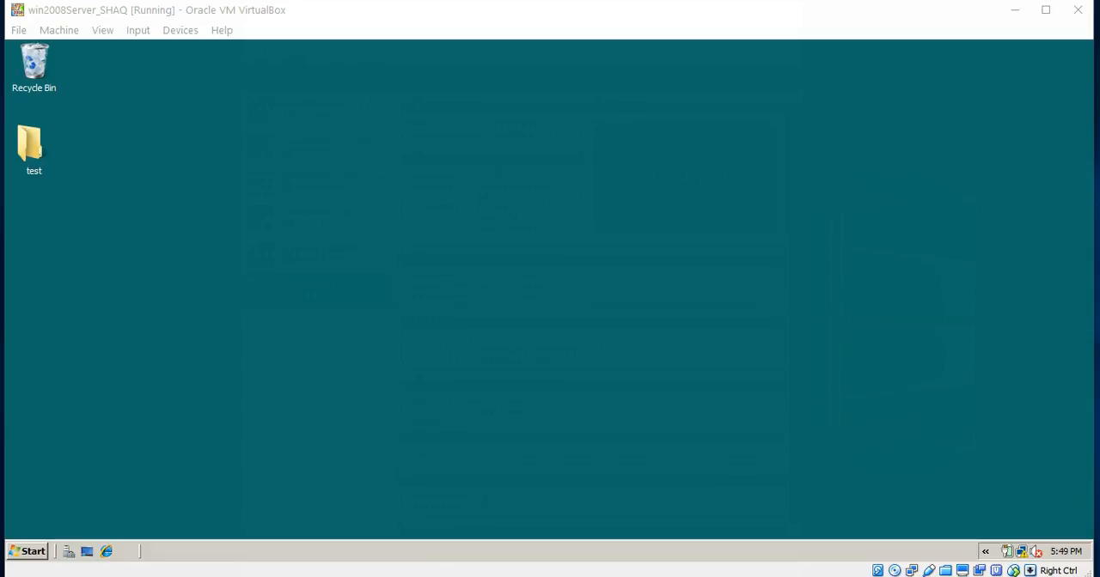
# - Maximize the virtual machine window and open Server Manager in the guest system
pyautogui.click(1046, 11)
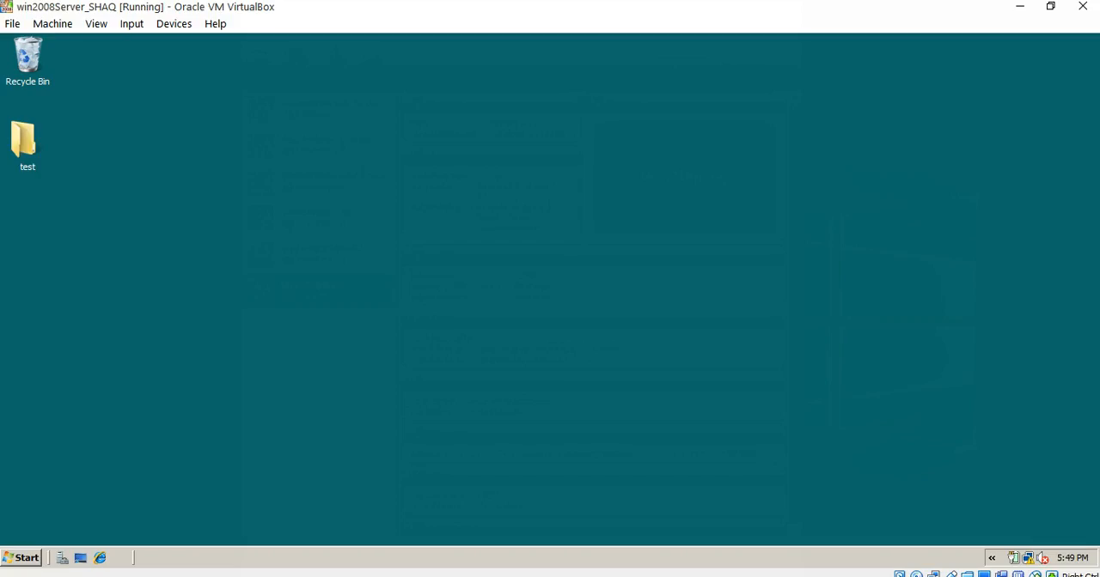
pyautogui.click(21, 558)
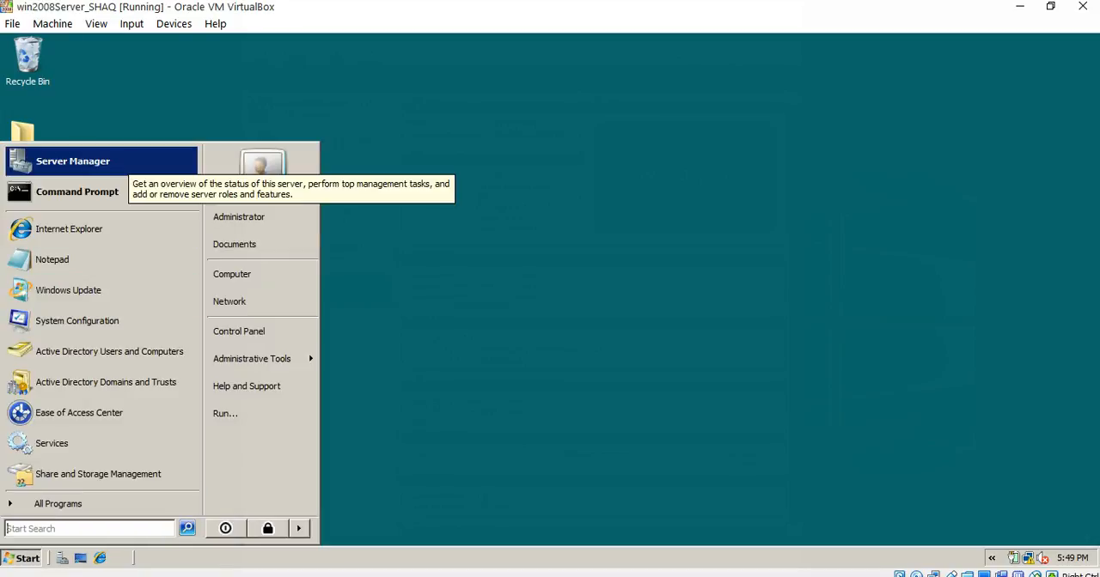
pyautogui.click(128, 161)
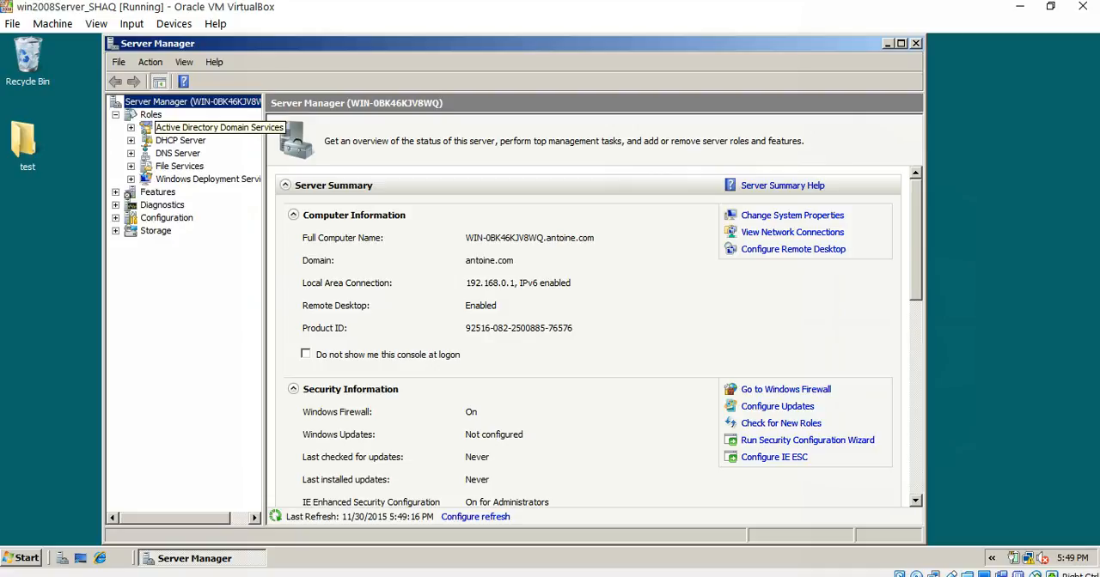
# - Expand Active Directory Domain Services down to Active Directory Users and Computers, widen the tree, and show the contents of the antoine.com domain
pyautogui.click(130, 128)
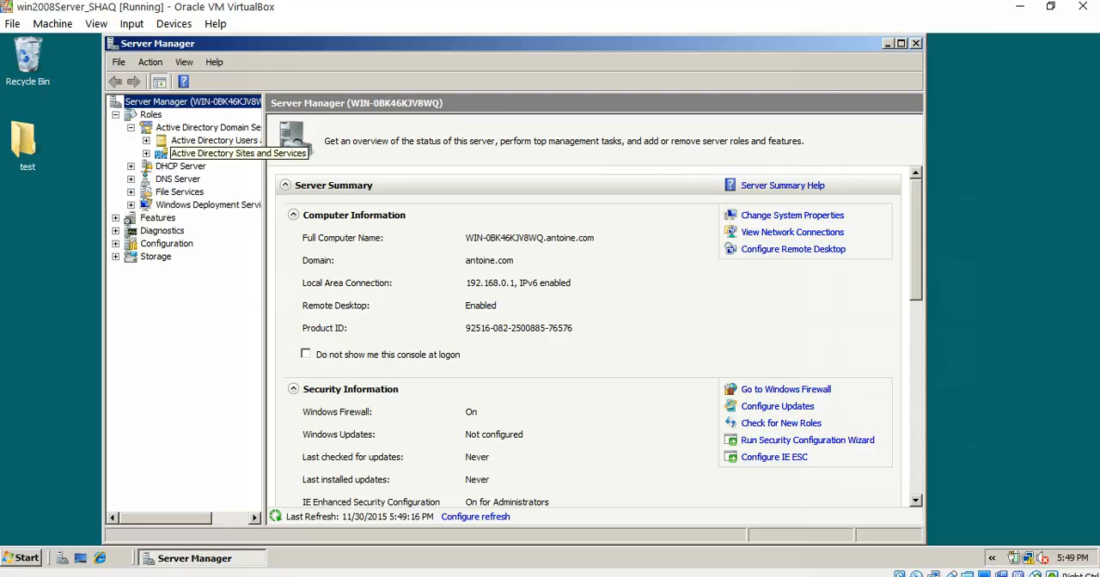
pyautogui.moveTo(264, 157); pyautogui.dragTo(265, 157)
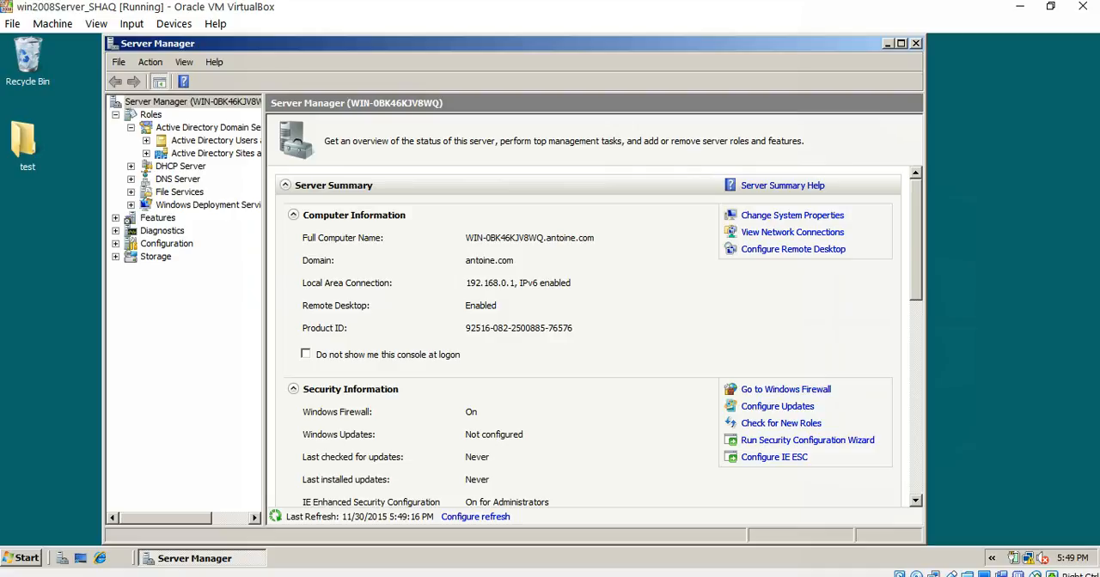
pyautogui.moveTo(263, 156); pyautogui.dragTo(347, 156)
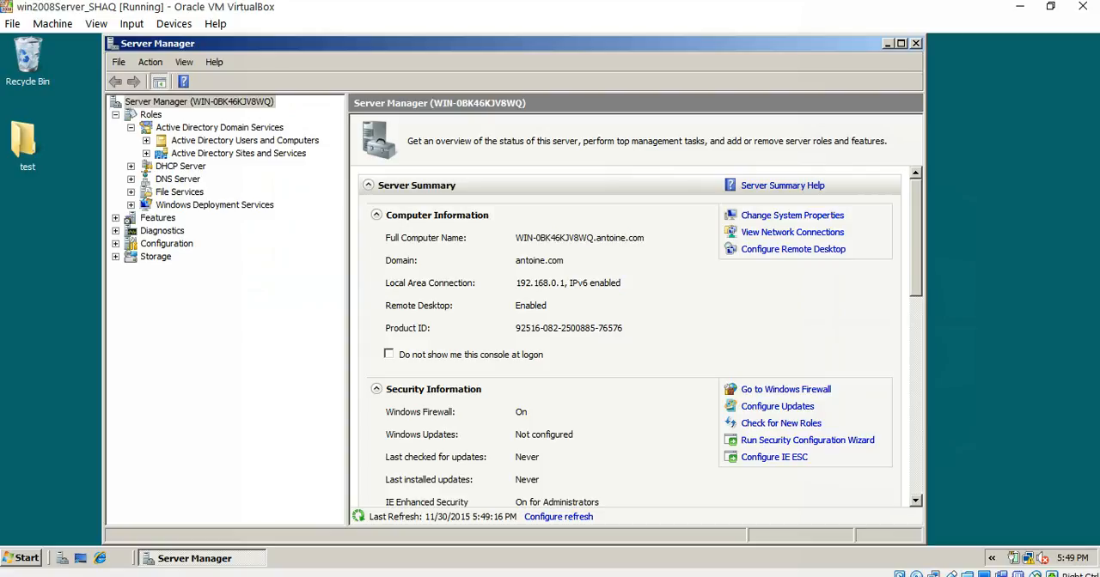
pyautogui.click(147, 141)
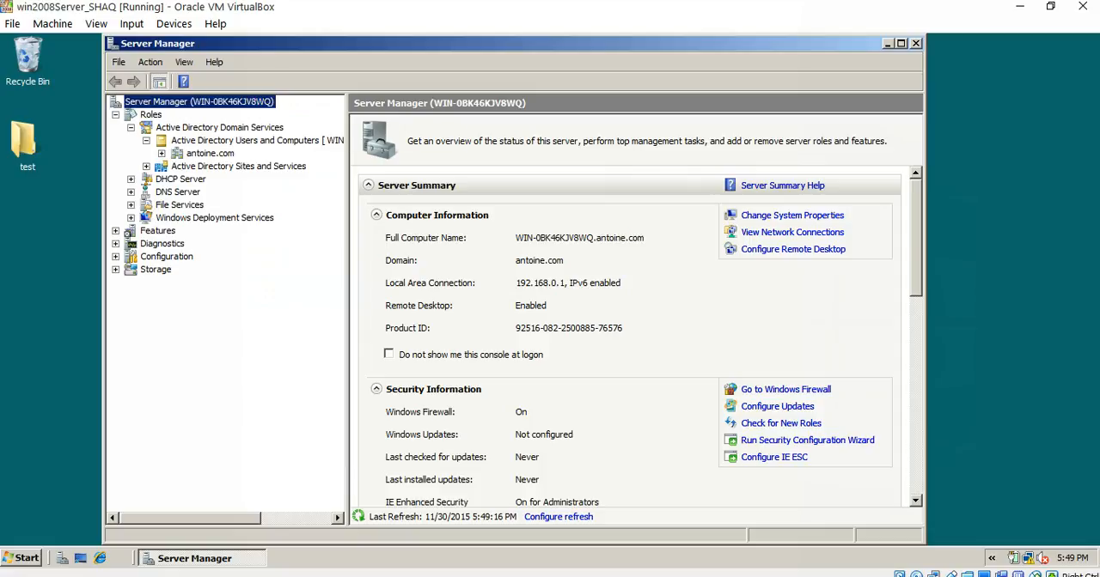
pyautogui.click(161, 153)
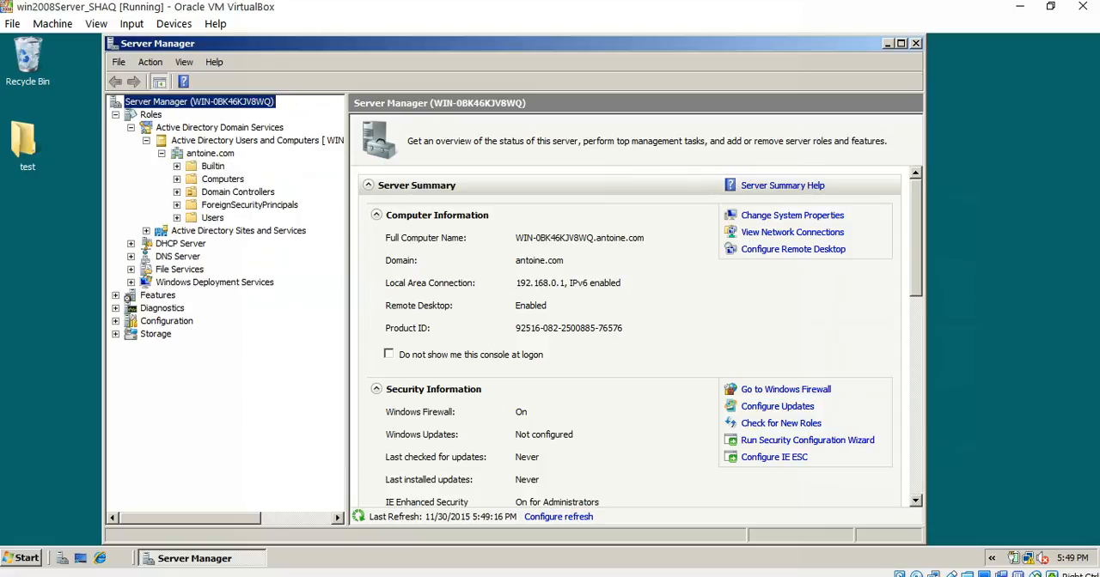
pyautogui.click(209, 153)
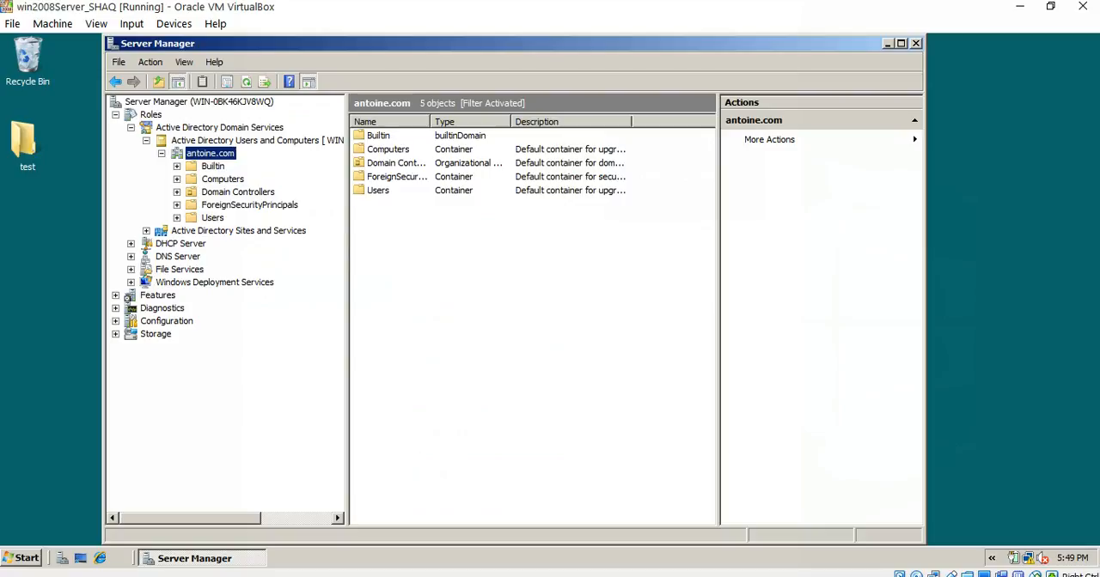
# - Create an organizational unit named AntoineContainer in the antoine.com domain, keeping protection from accidental deletion enabled
pyautogui.rightClick(218, 155)
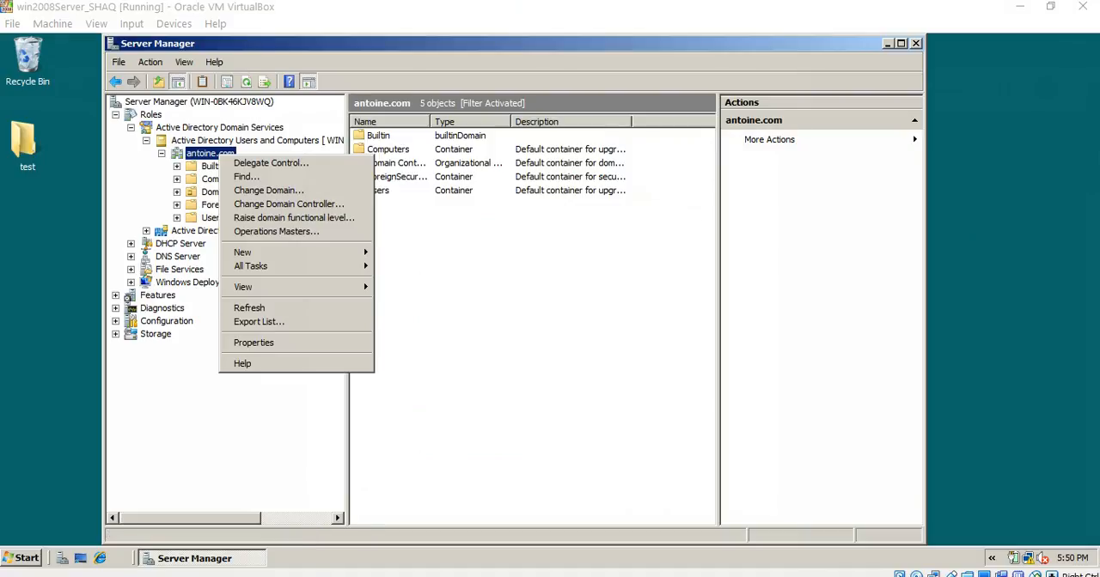
pyautogui.moveTo(258, 251)
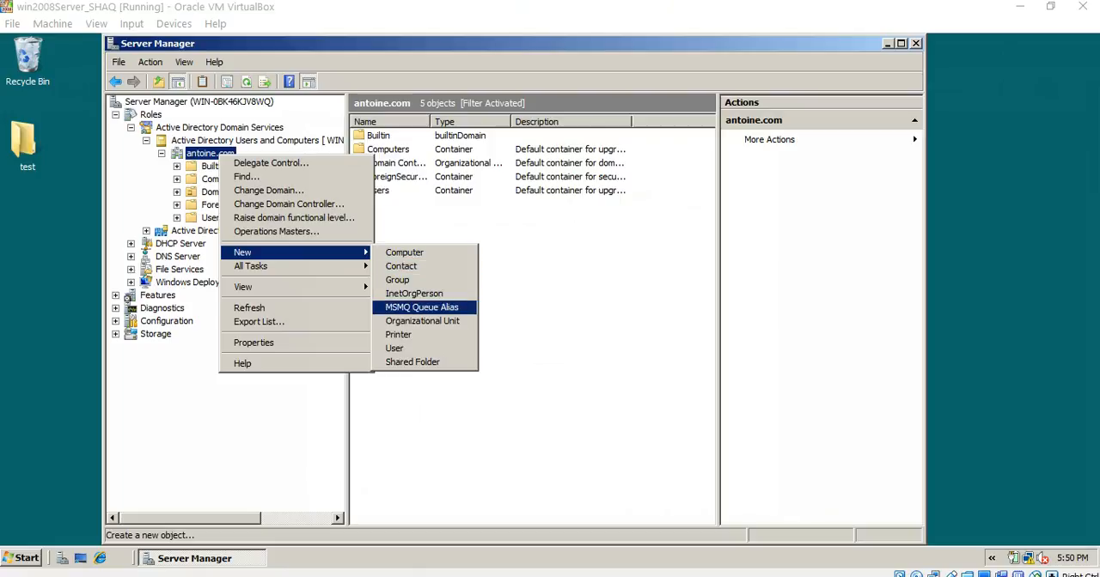
pyautogui.click(422, 321)
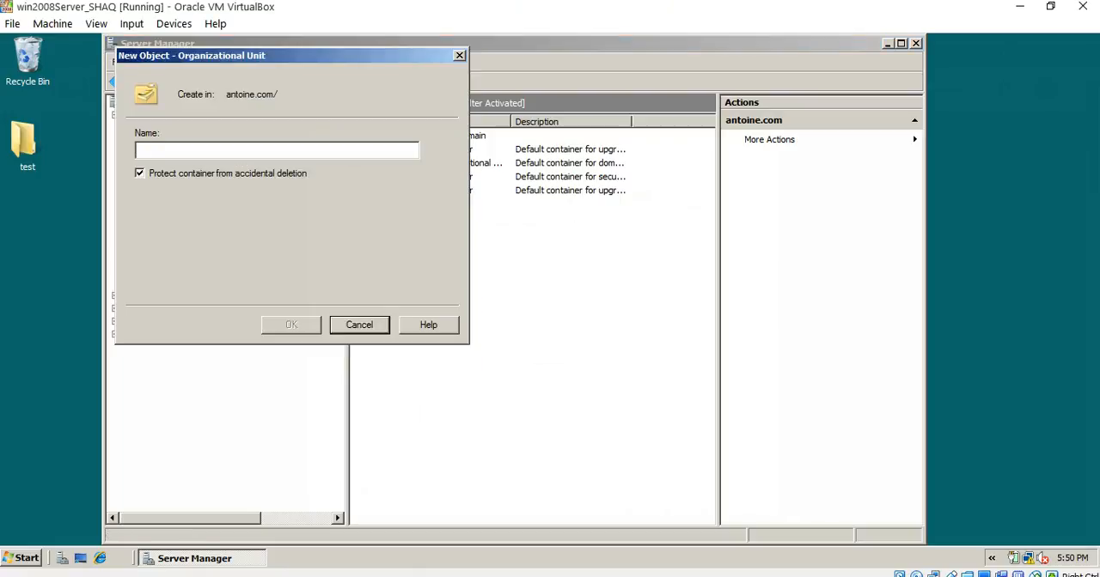
pyautogui.write('A')
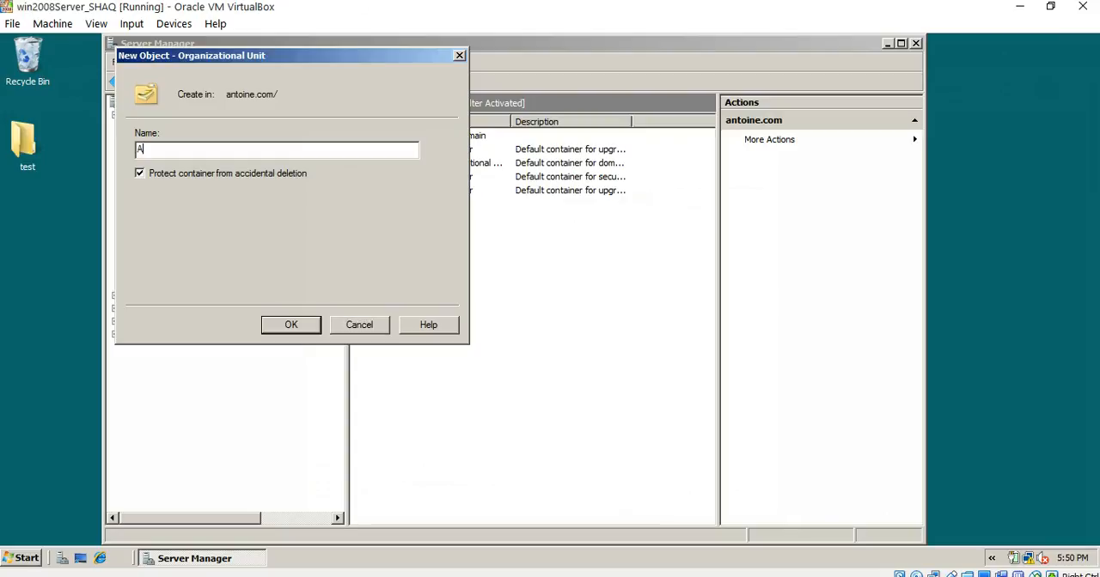
pyautogui.write('ttoineConte')
pyautogui.press('BackSpace')
pyautogui.press('BackSpace')
pyautogui.write('tainer')
pyautogui.press('Return')
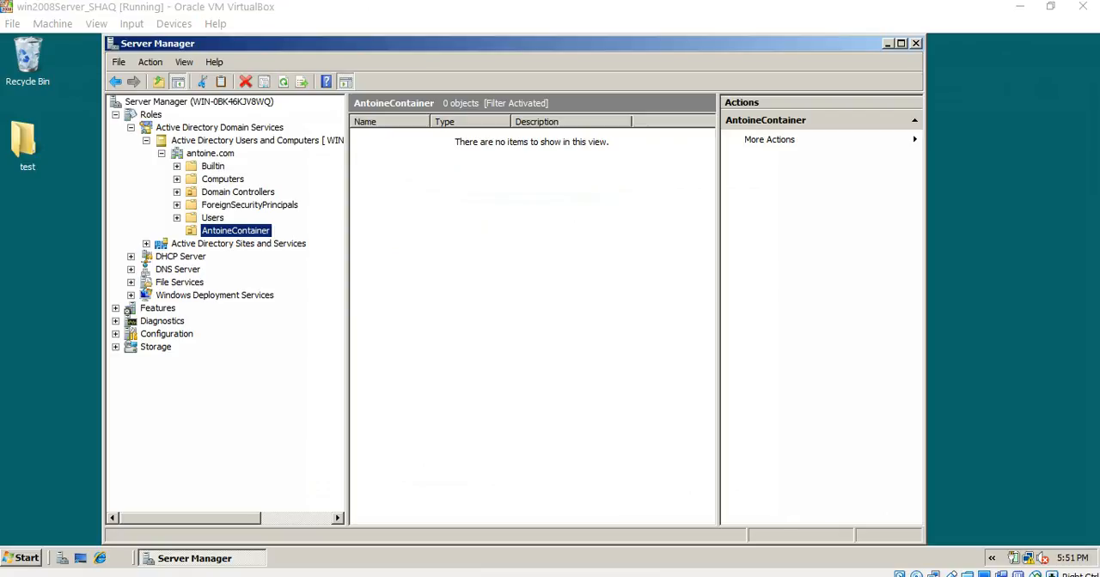
pyautogui.press('F2')
pyautogui.press('Return')
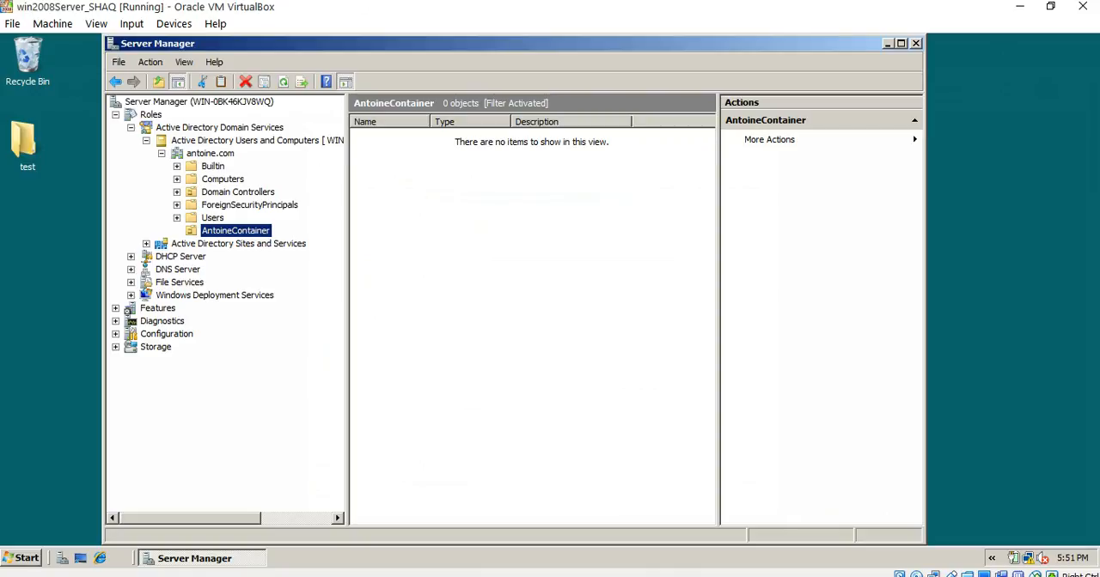
pyautogui.click(887, 43)
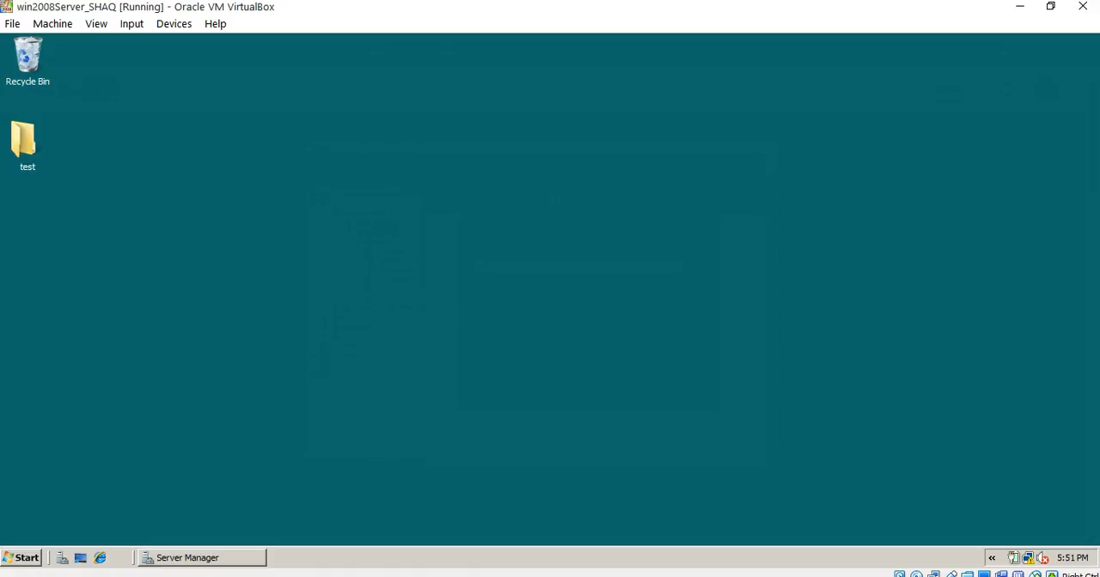
pyautogui.click(202, 559)
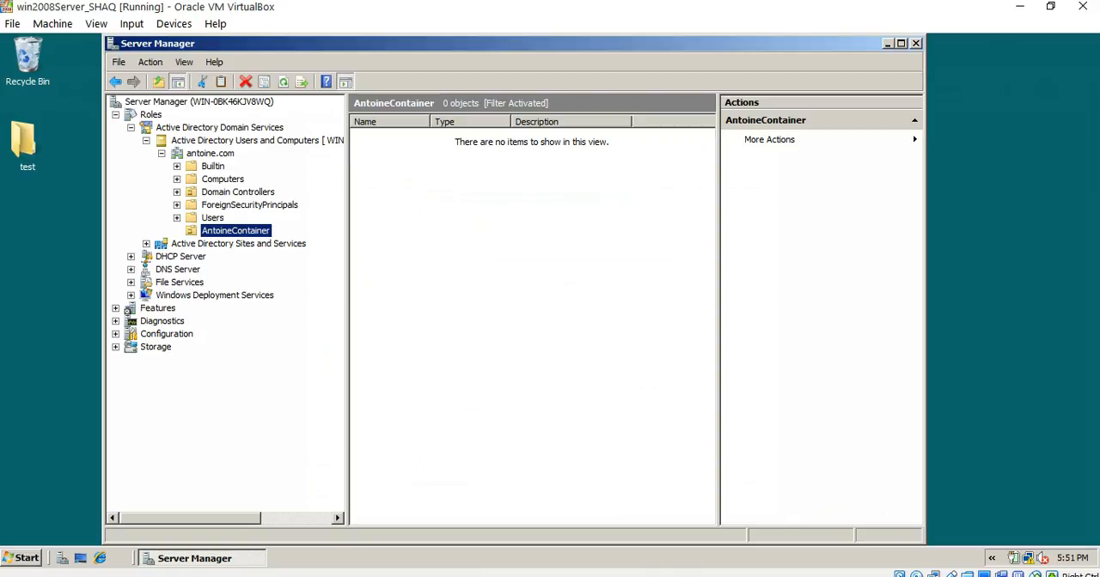
pyautogui.rightClick(253, 231)
pyautogui.click(246, 231)
pyautogui.click(264, 230)
pyautogui.press('Return')
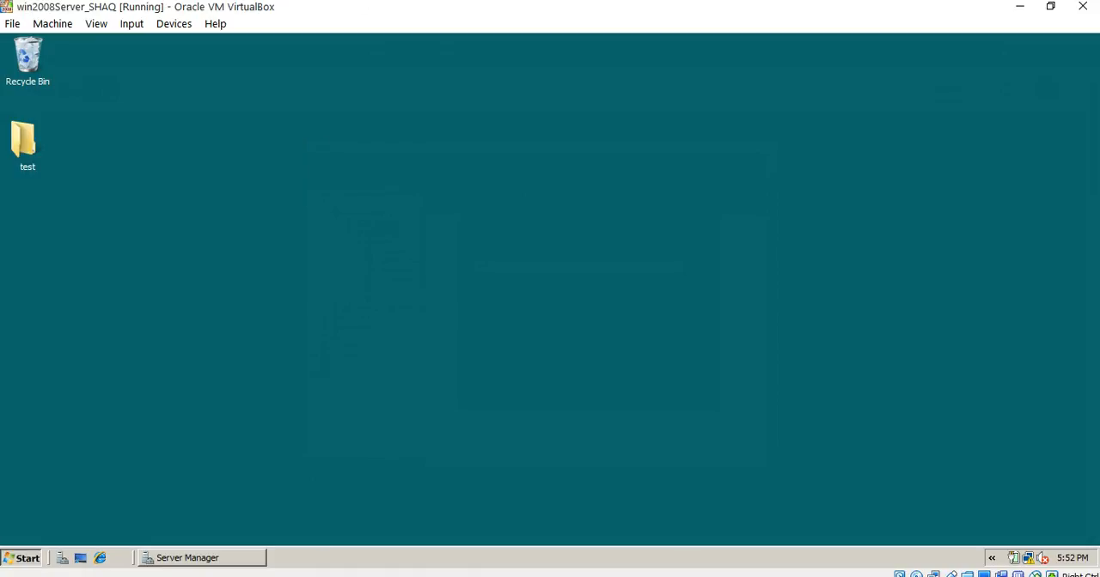
# - Open the Group Policy Management administrative tool and expand the forest's domains to show the antoine.com domain's linked policies
pyautogui.click(21, 558)
pyautogui.moveTo(253, 359)
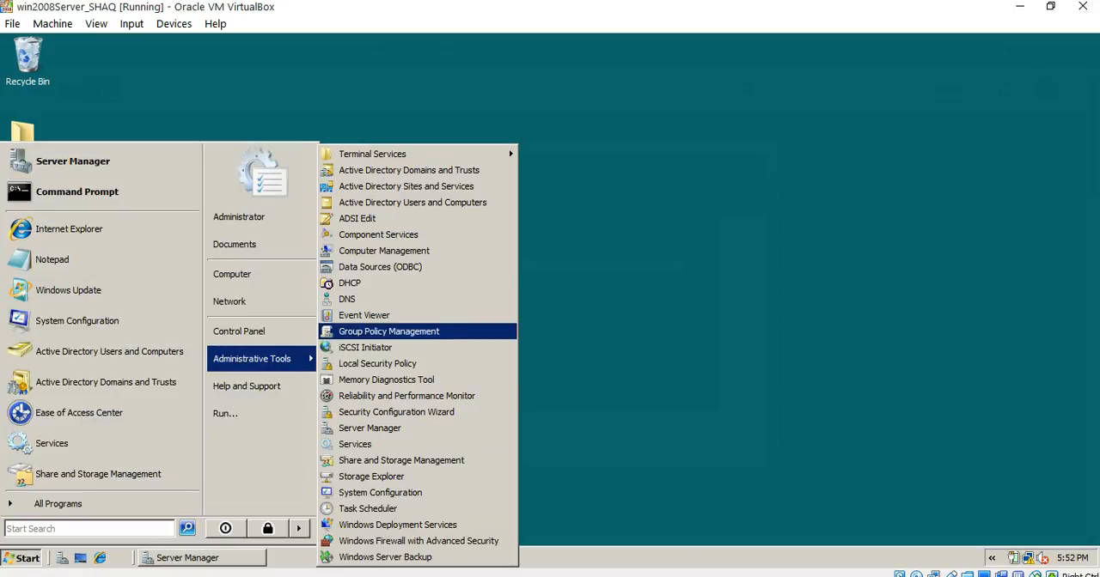
pyautogui.click(389, 331)
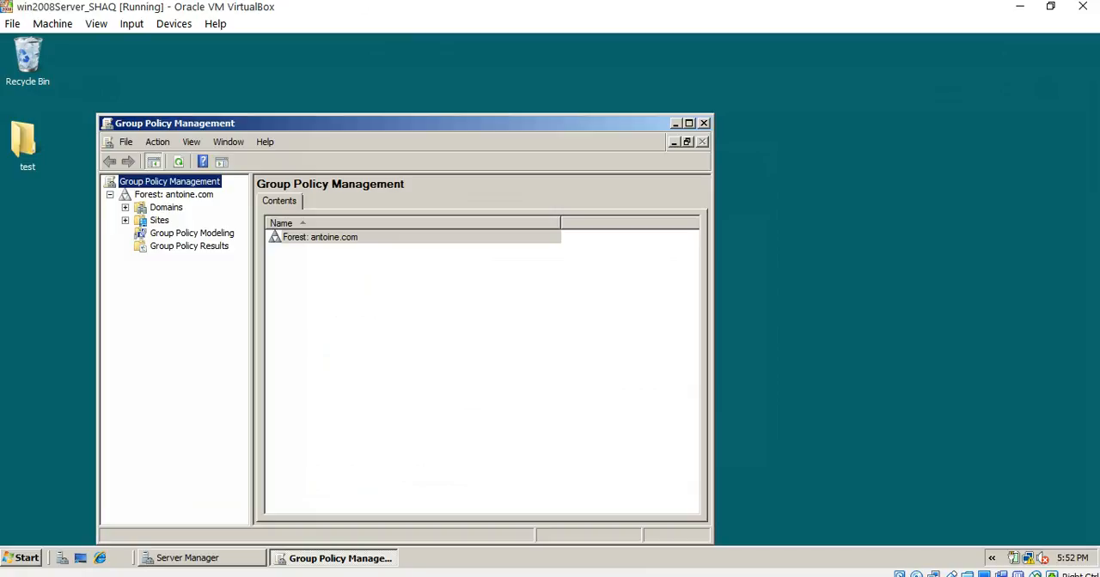
pyautogui.click(125, 208)
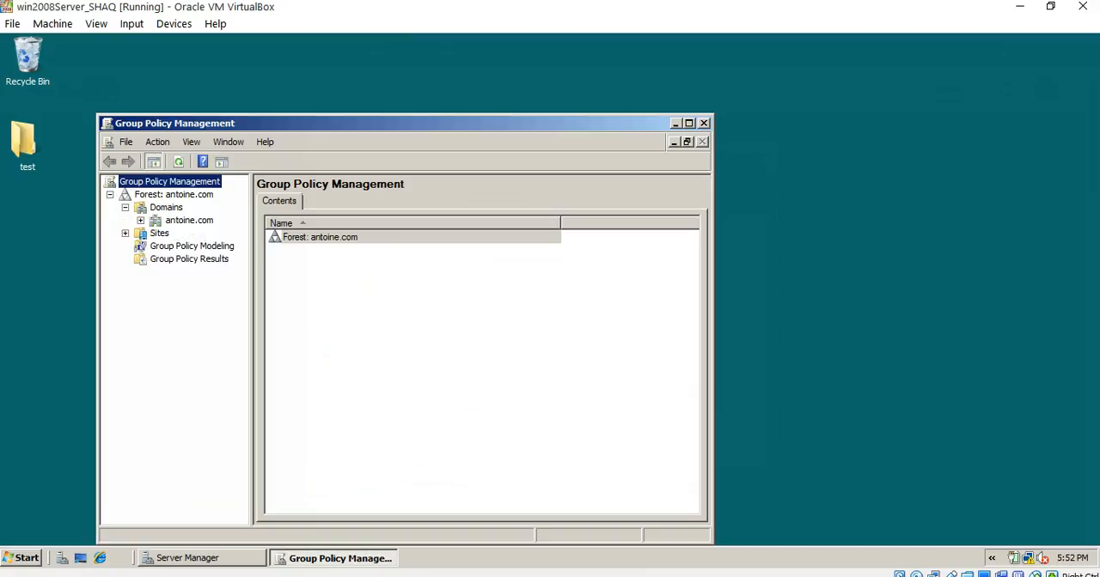
pyautogui.click(141, 220)
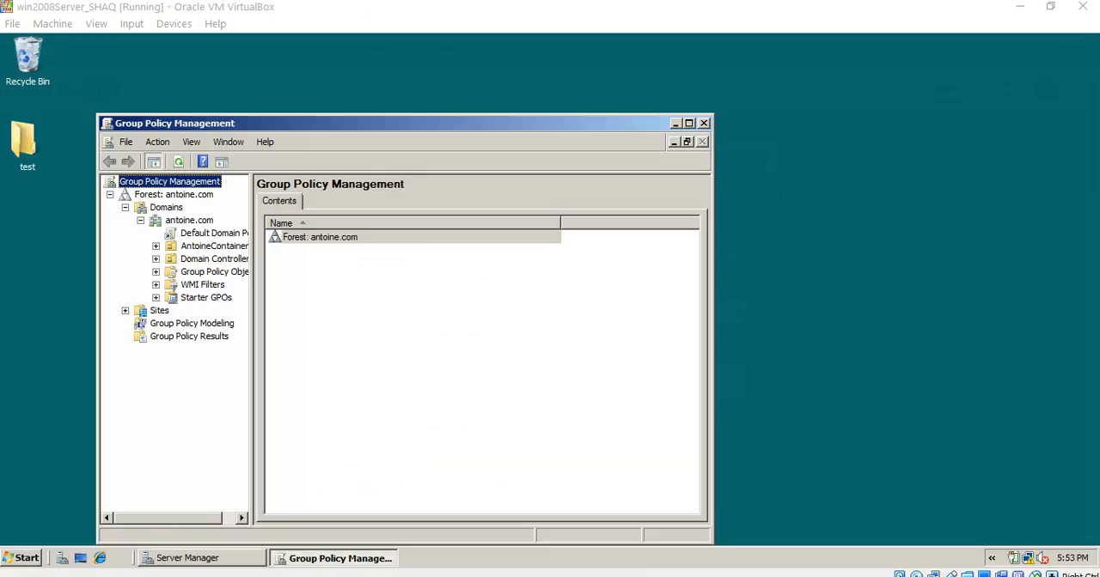
pyautogui.click(189, 221)
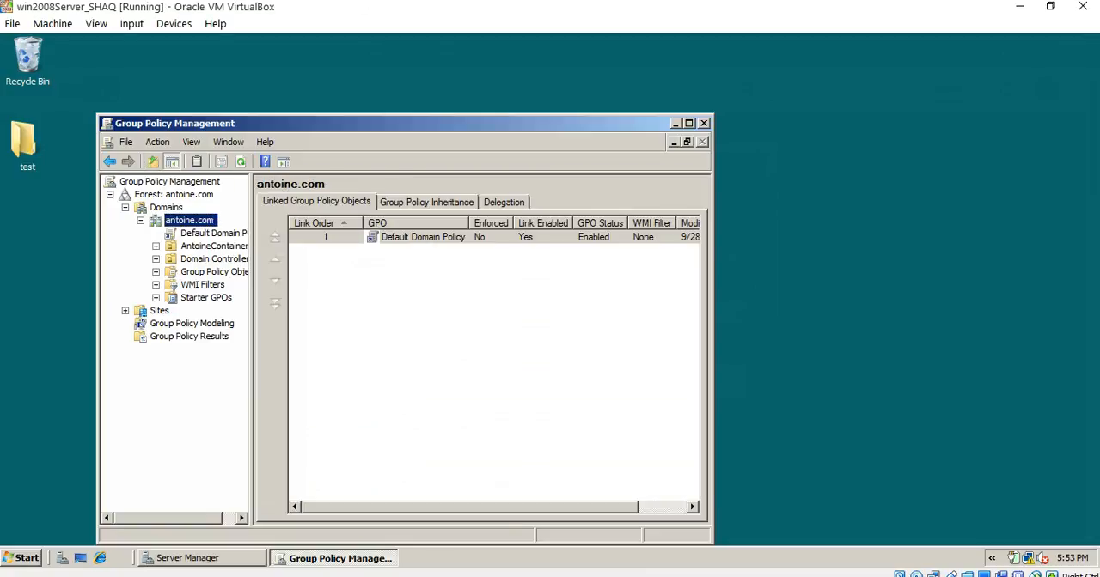
# - Create a GPO named AContainerGPO in the antoine.com domain and link it there
pyautogui.rightClick(189, 221)
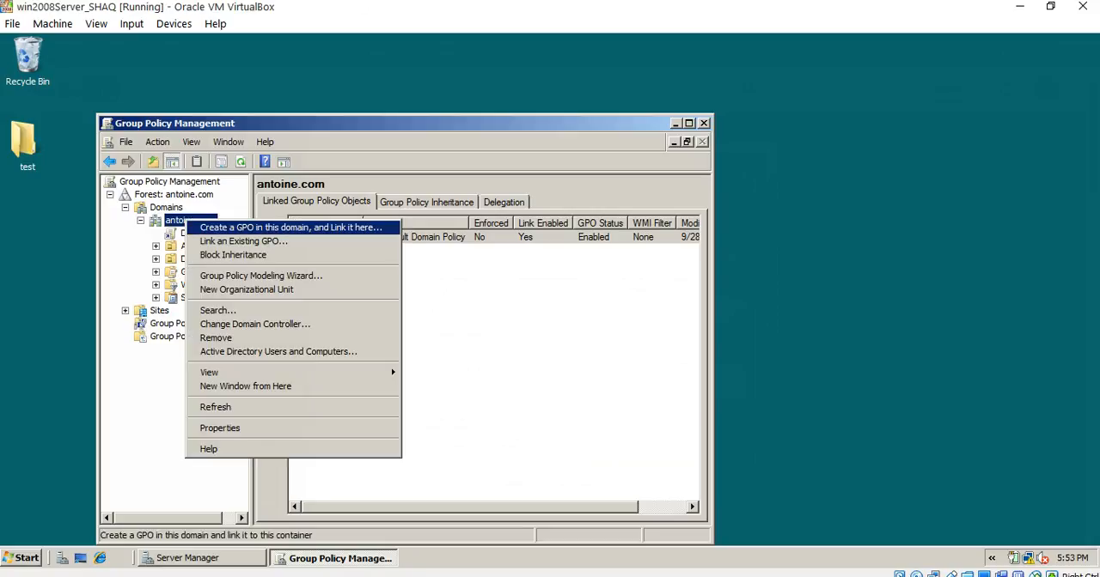
pyautogui.click(258, 227)
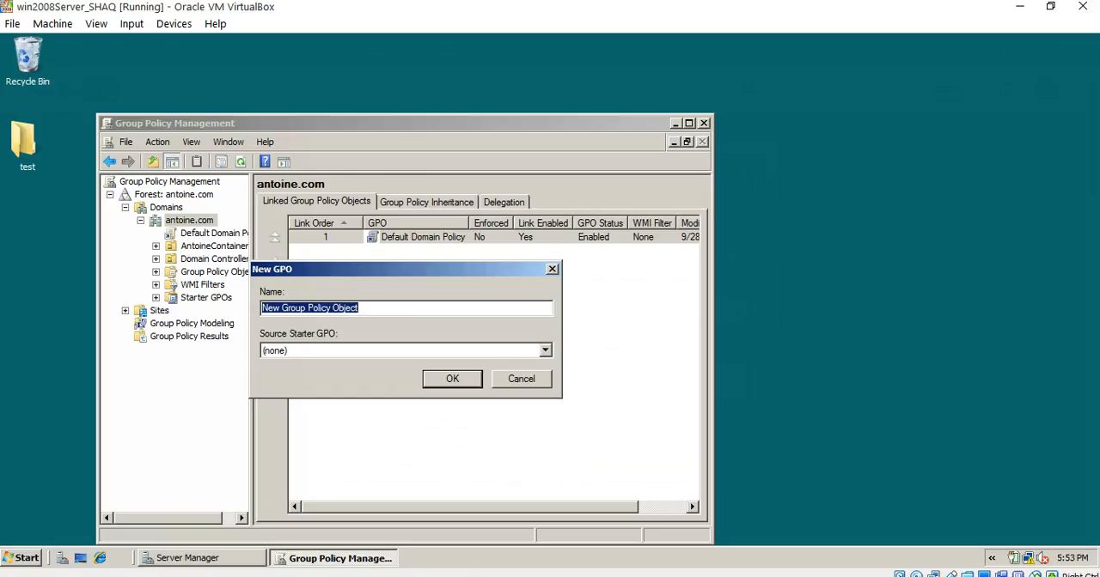
pyautogui.press('BackSpace')
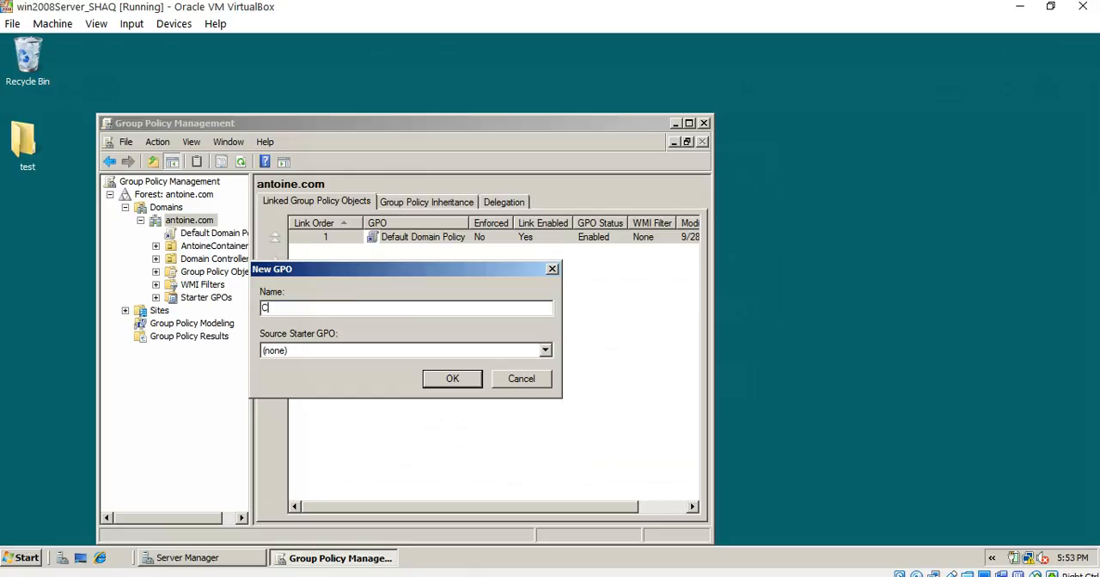
pyautogui.write('ACGPOontainer')
pyautogui.press('Return')
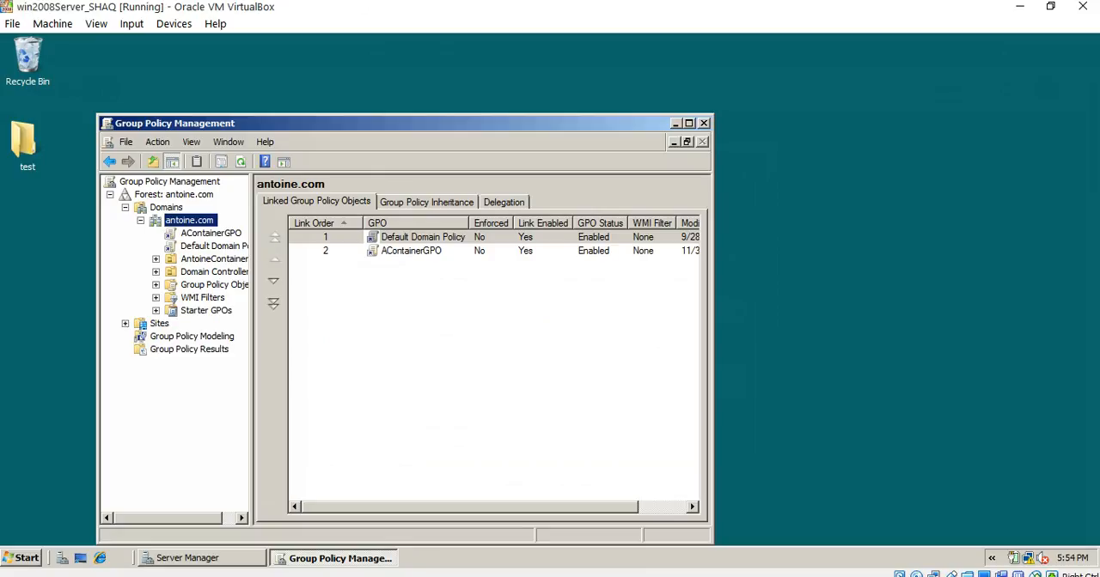
# - Select AContainerGPO under antoine.com, dismiss the link notice, and disable the GPO's link to the domain
pyautogui.click(211, 233)
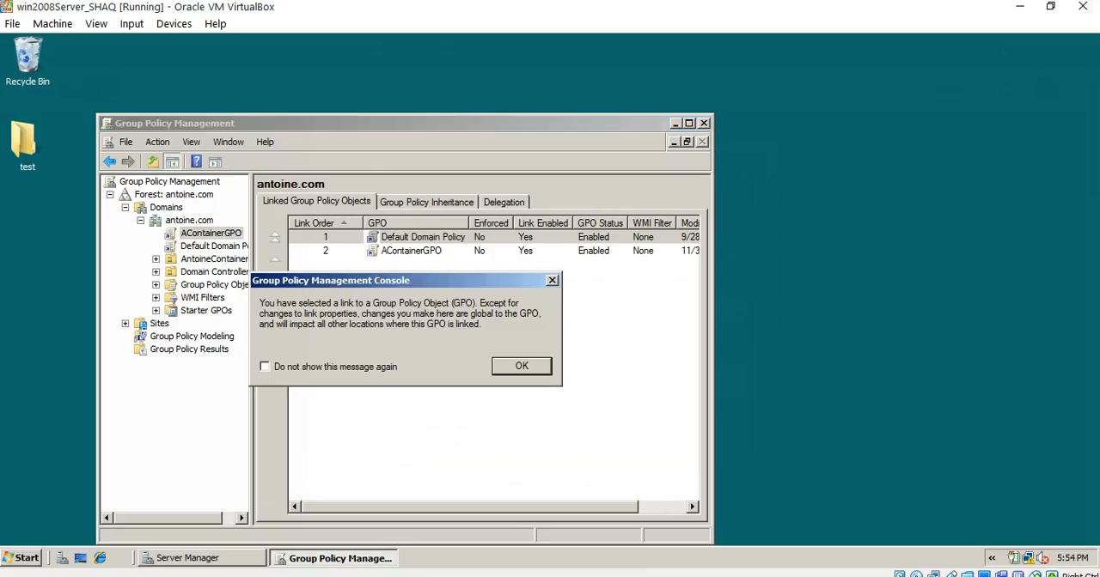
pyautogui.press('Return')
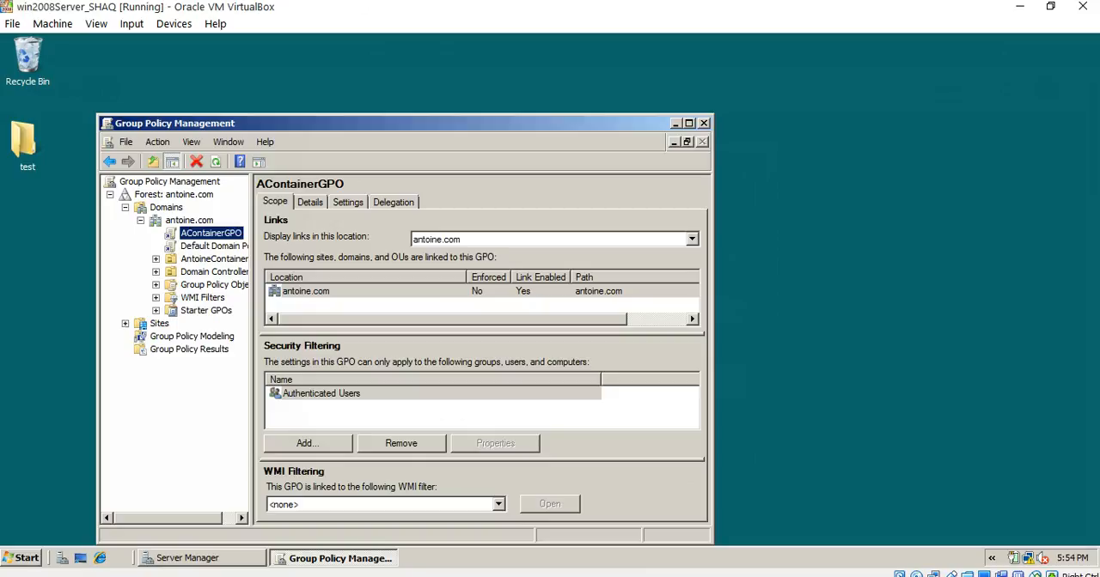
pyautogui.rightClick(191, 232)
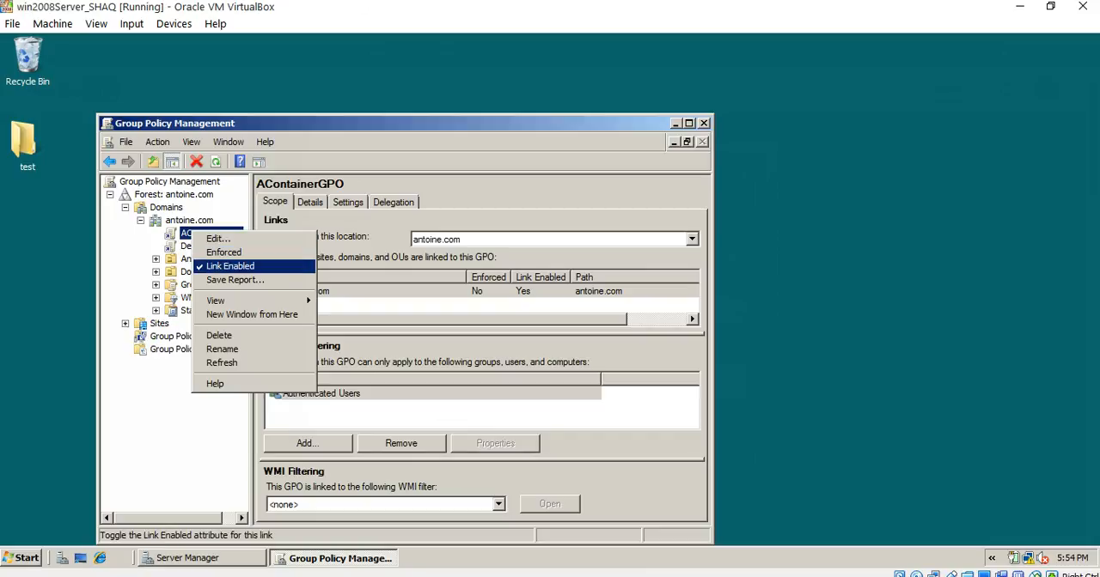
pyautogui.press('Return')
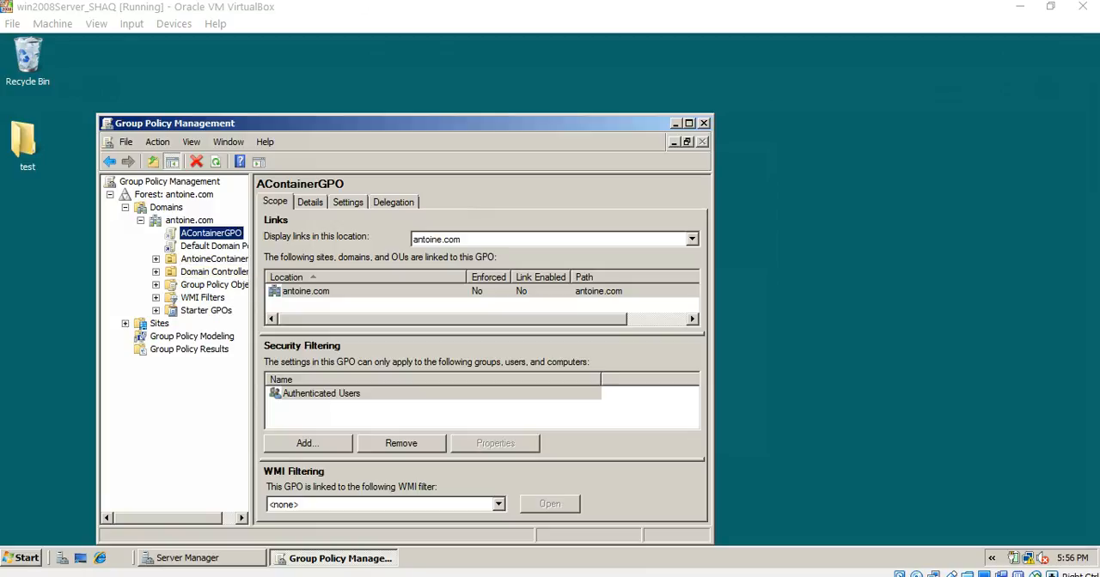
# - Widen the console tree and inspect the GPOs linked to AntoineContainer and the scope of AContainerGPO
pyautogui.moveTo(252, 343); pyautogui.dragTo(385, 343)
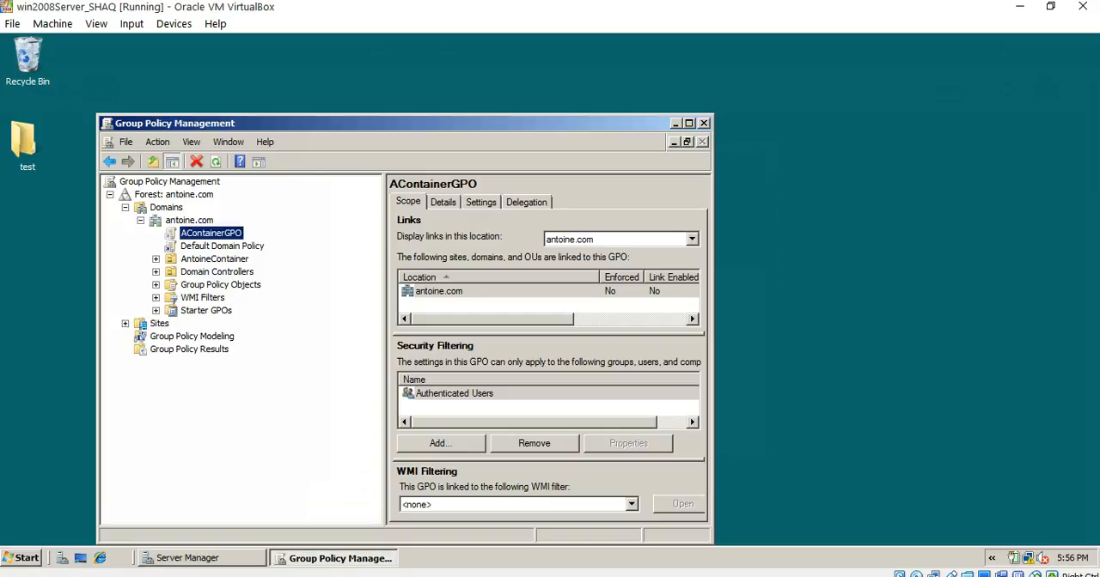
pyautogui.click(214, 259)
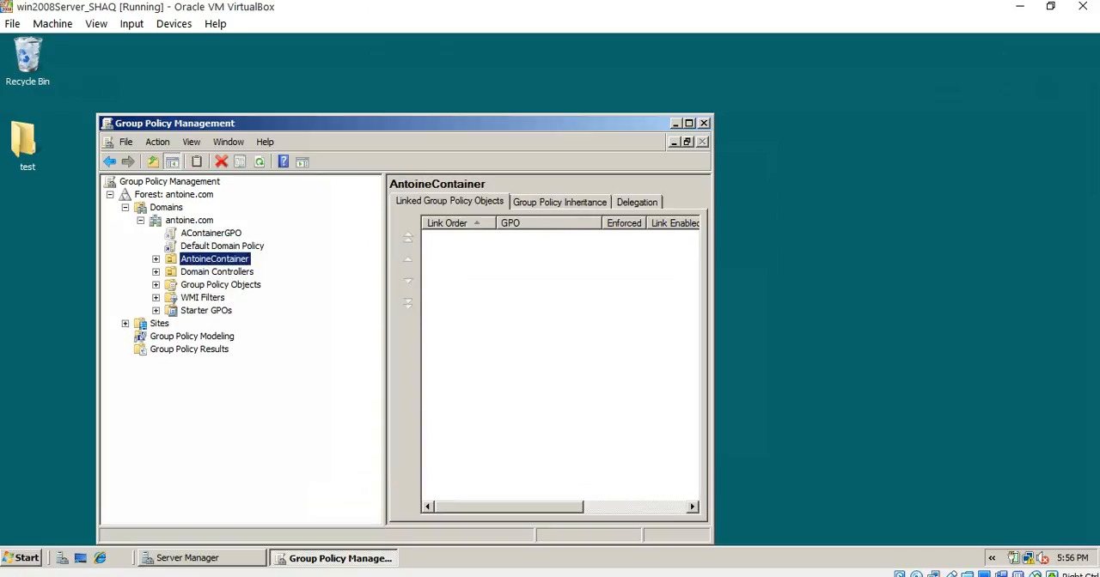
pyautogui.click(210, 233)
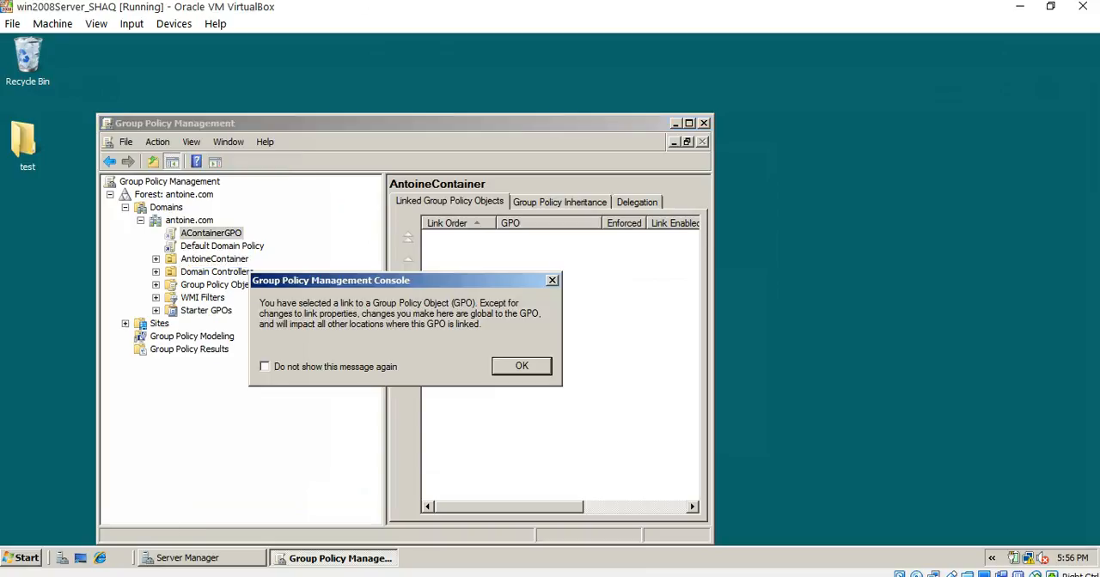
pyautogui.press('Return')
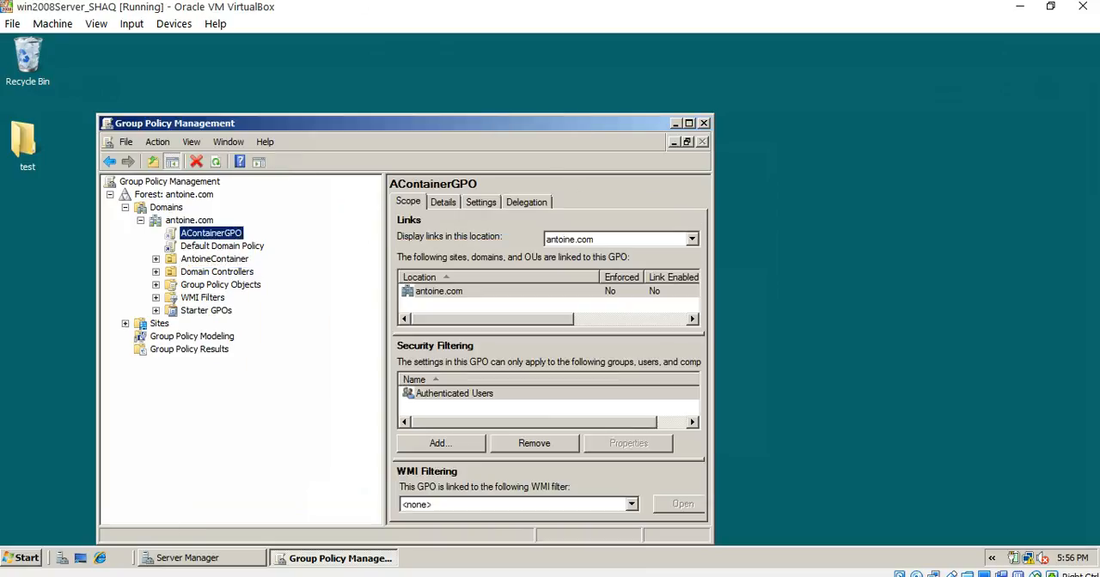
# - Link the existing GPO AContainerGPO to the AntoineContainer organizational unit
pyautogui.rightClick(210, 233)
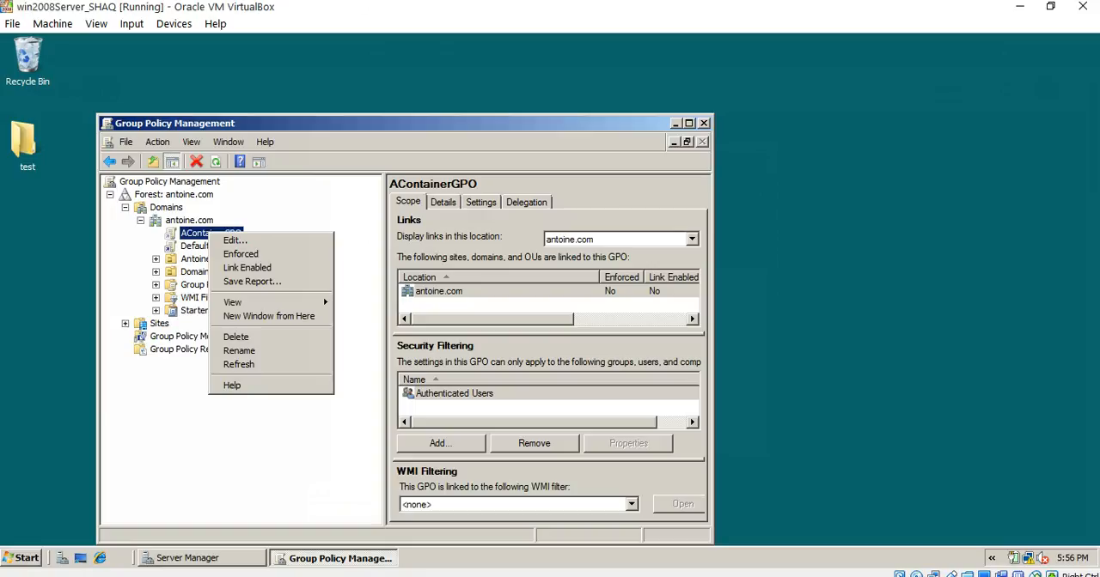
pyautogui.click(206, 259)
pyautogui.rightClick(196, 262)
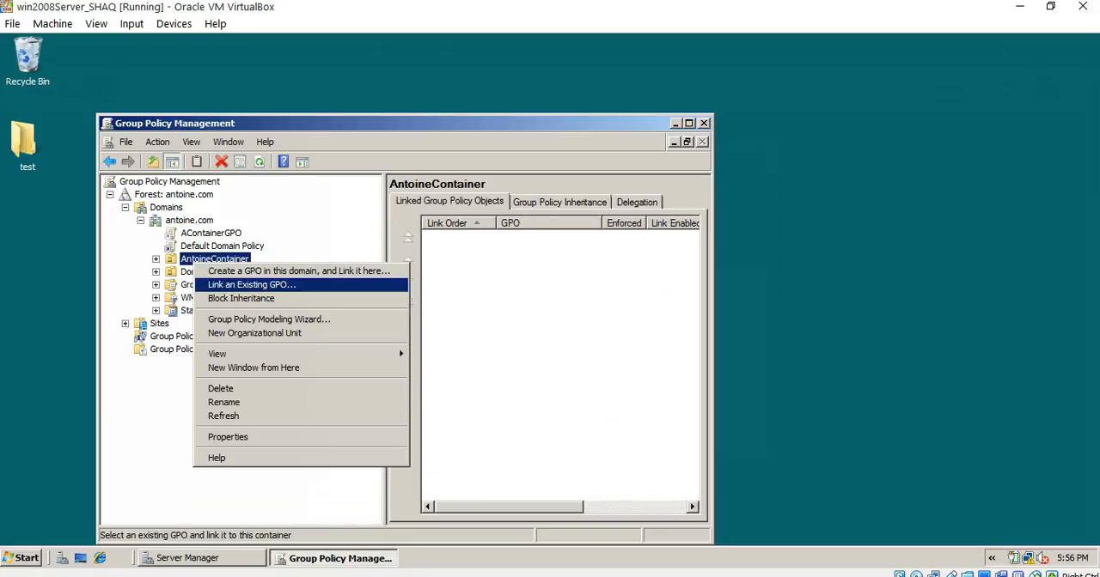
pyautogui.click(251, 285)
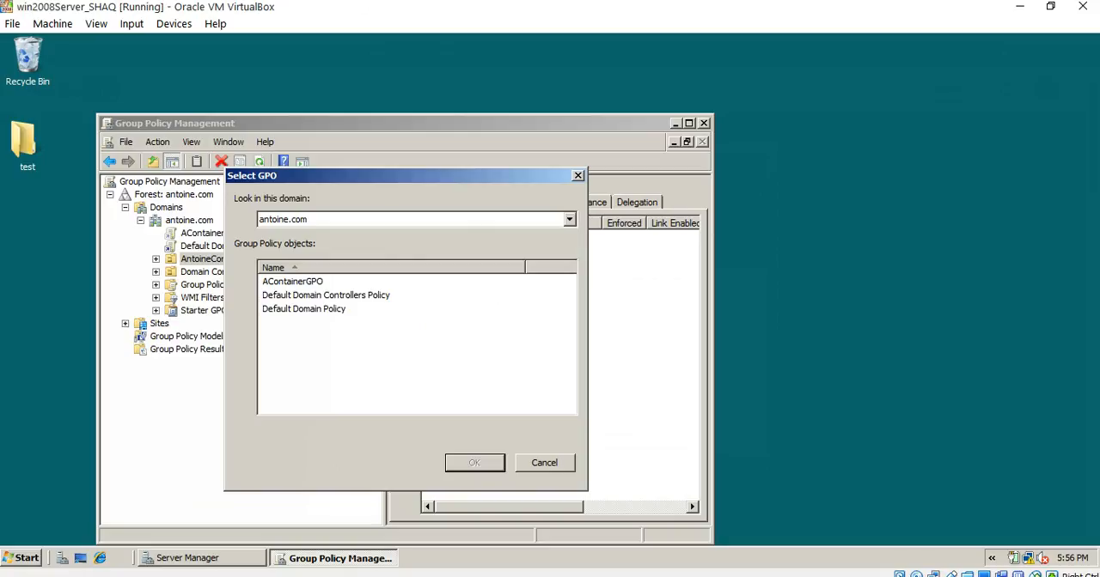
pyautogui.click(292, 282)
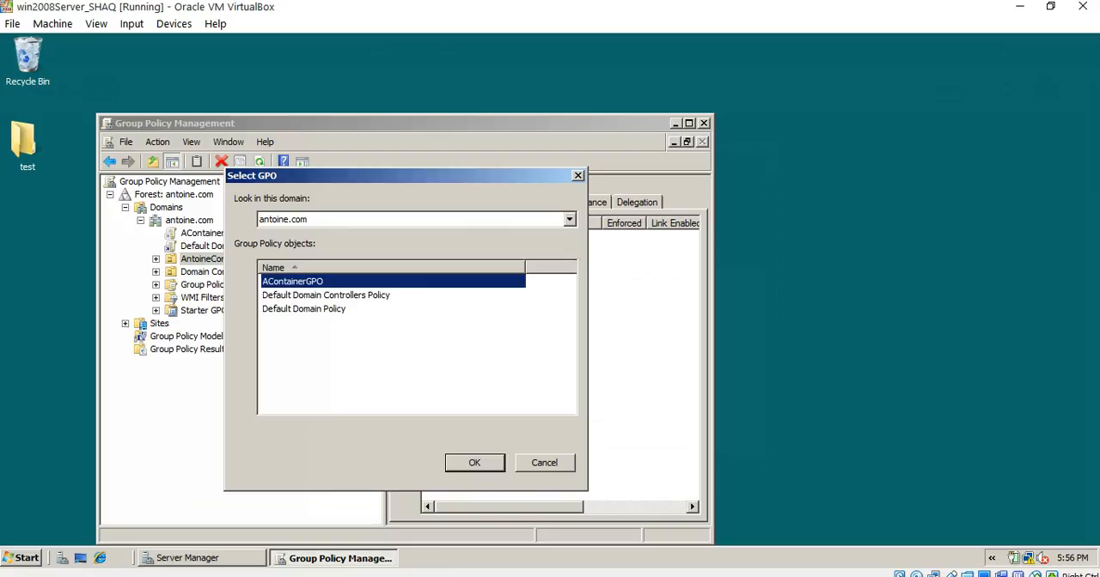
pyautogui.press('Return')
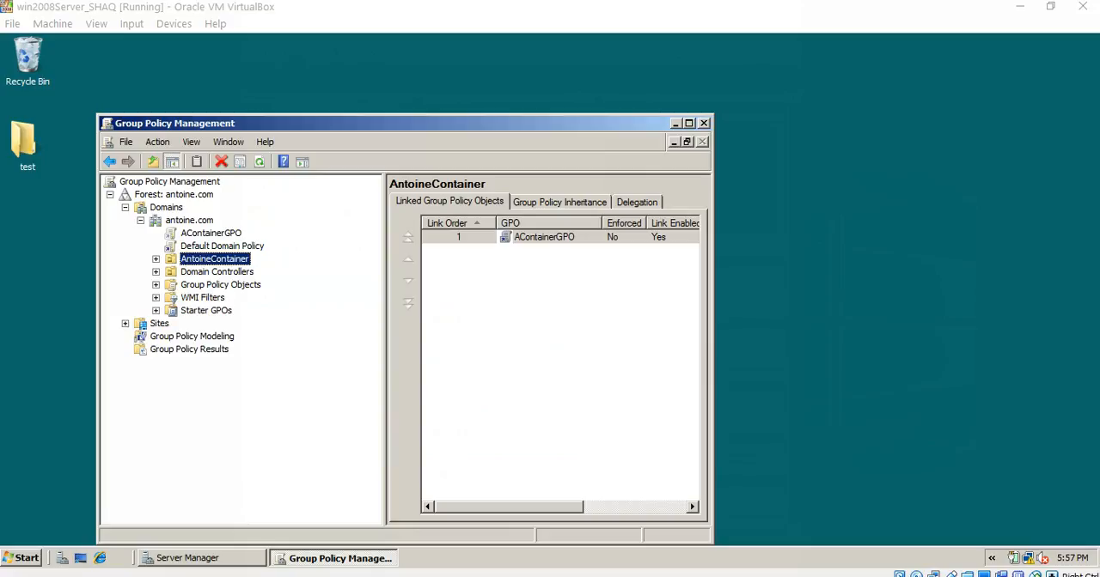
# - Select the AContainerGPO link under antoine.com, dismiss the link notice, and open the GPO for editing
pyautogui.click(210, 234)
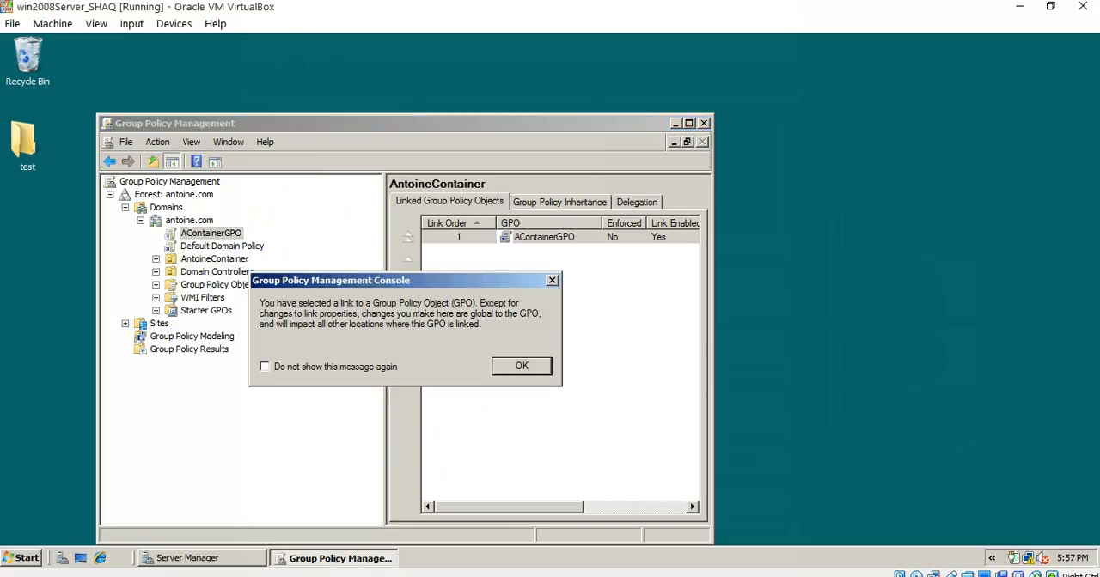
pyautogui.press('Return')
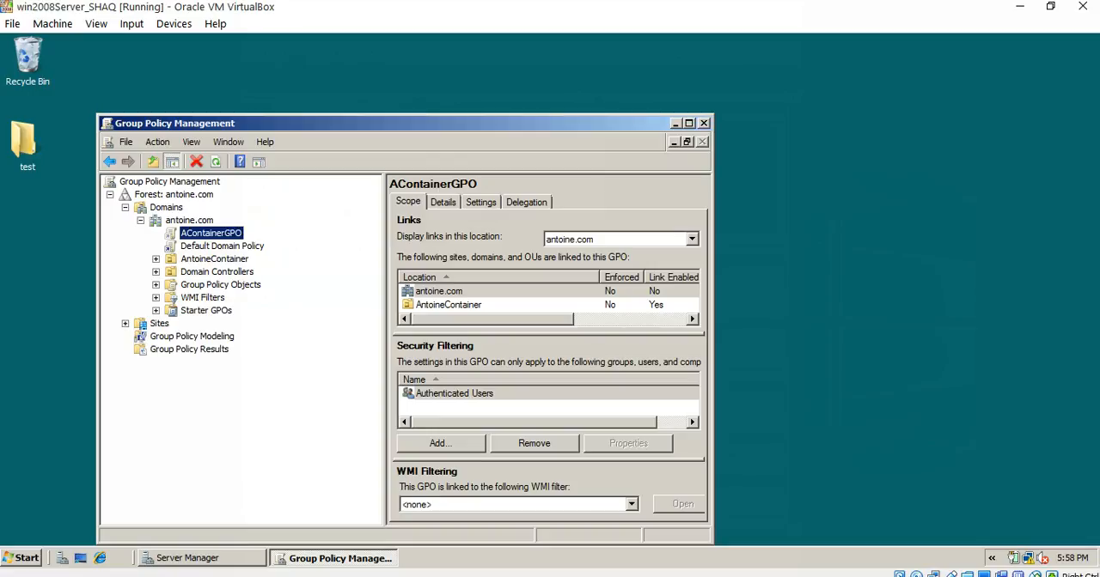
pyautogui.rightClick(230, 234)
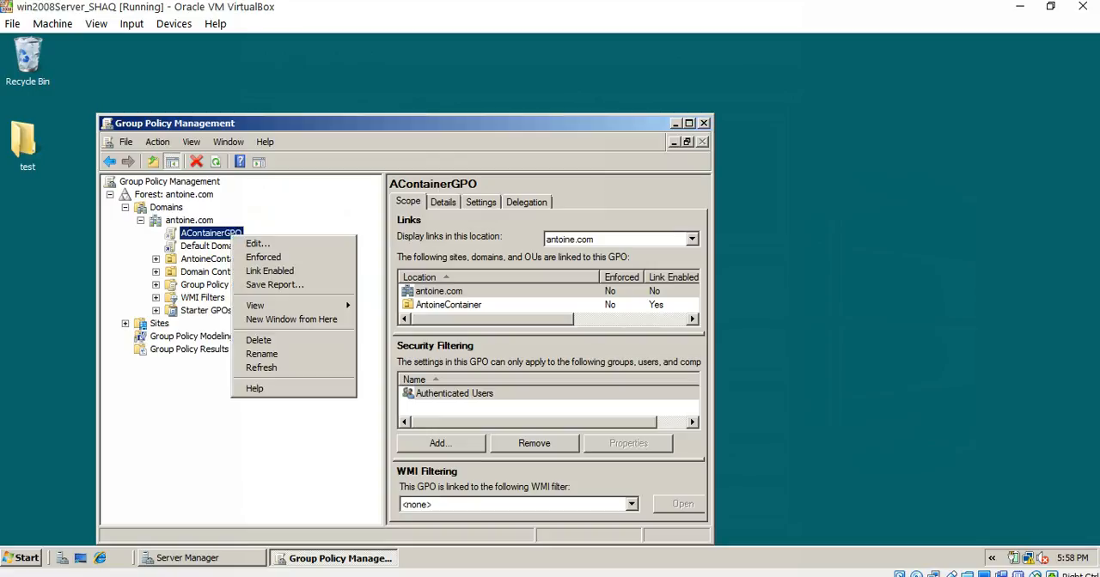
pyautogui.click(258, 243)
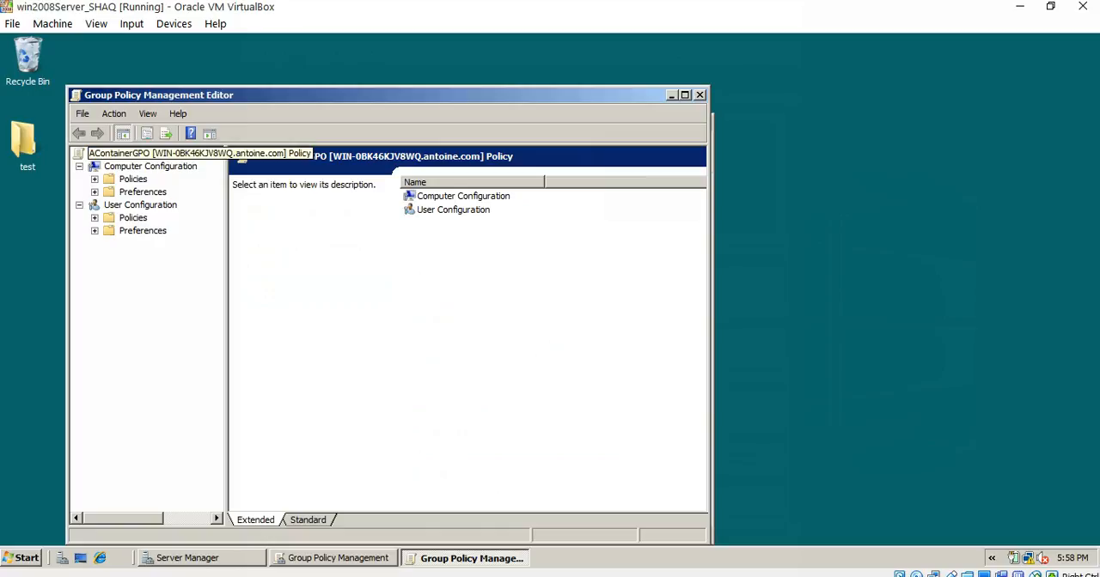
# - Widen the console tree and show the System Restore settings in the Computer Configuration policies' Administrative Templates, under System
pyautogui.click(95, 180)
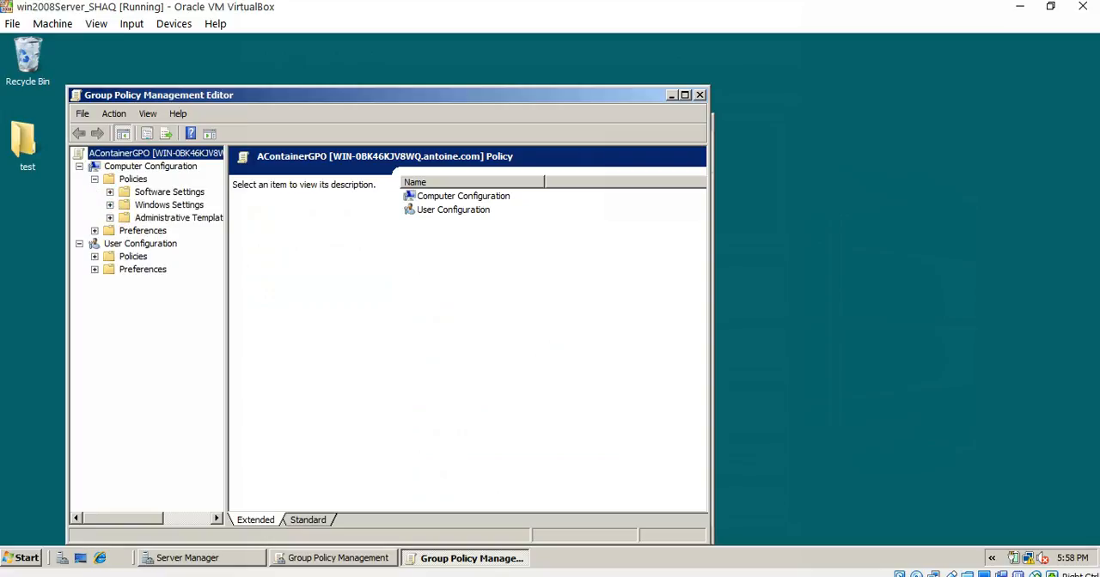
pyautogui.moveTo(227, 344); pyautogui.dragTo(271, 344)
pyautogui.moveTo(269, 217); pyautogui.dragTo(302, 218)
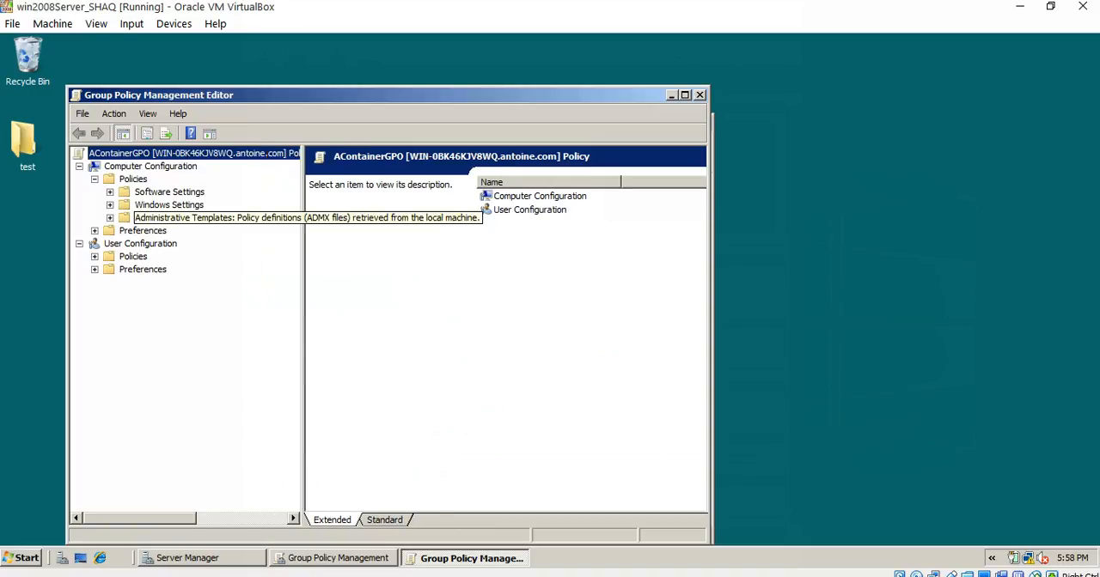
pyautogui.click(110, 218)
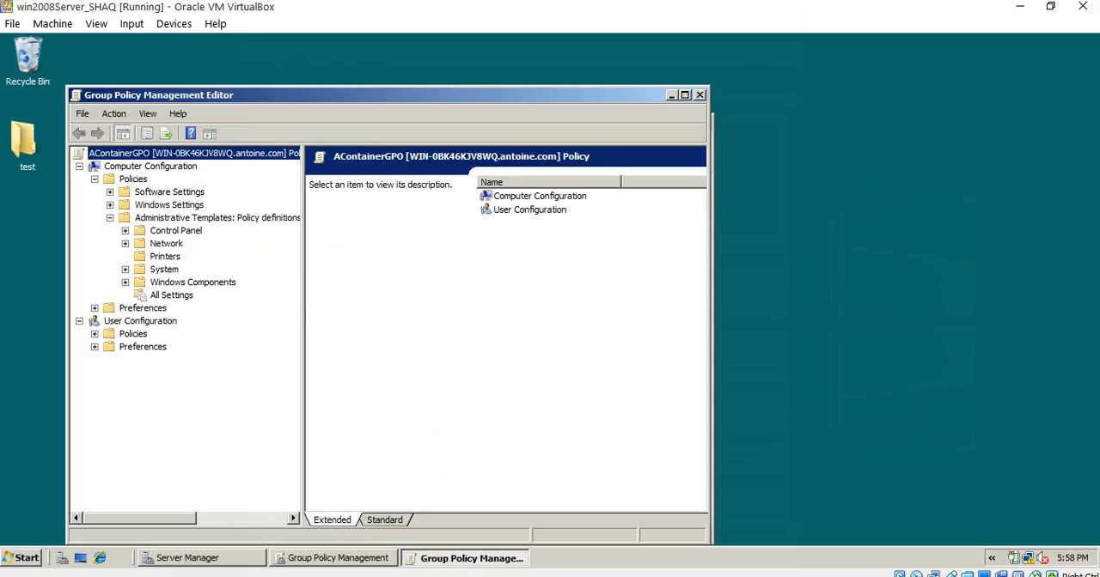
pyautogui.click(125, 270)
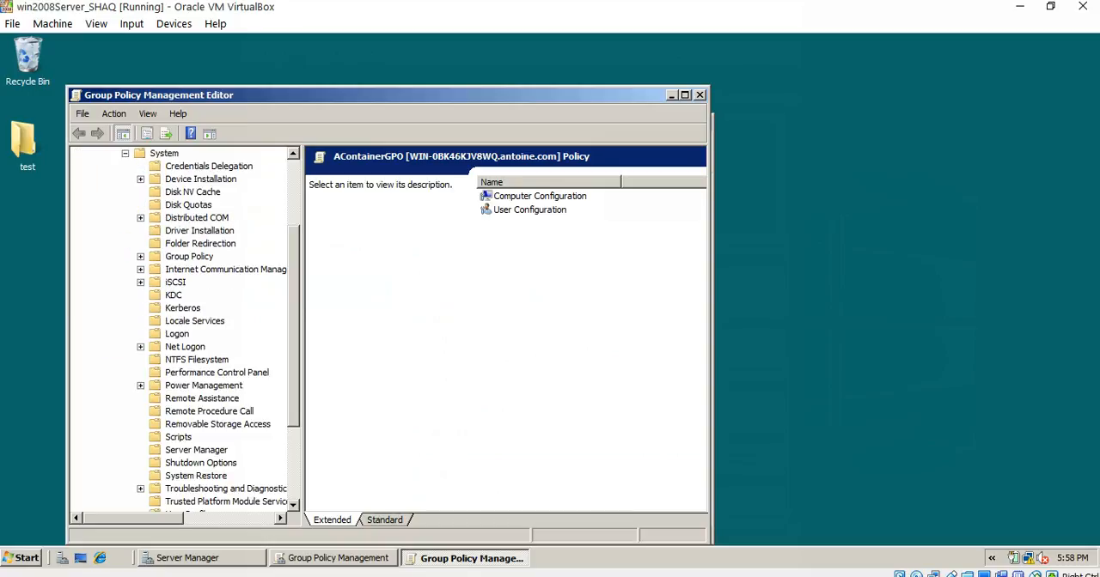
pyautogui.click(196, 476)
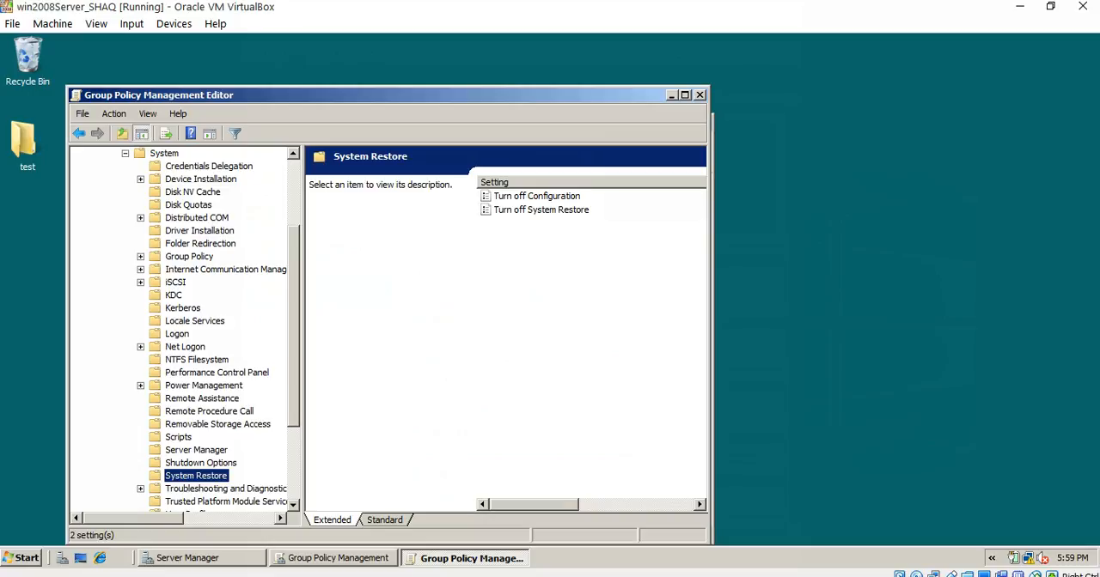
# - Set the Turn off System Restore policy to Enabled, apply it, and close the Group Policy Management Editor
pyautogui.click(542, 209)
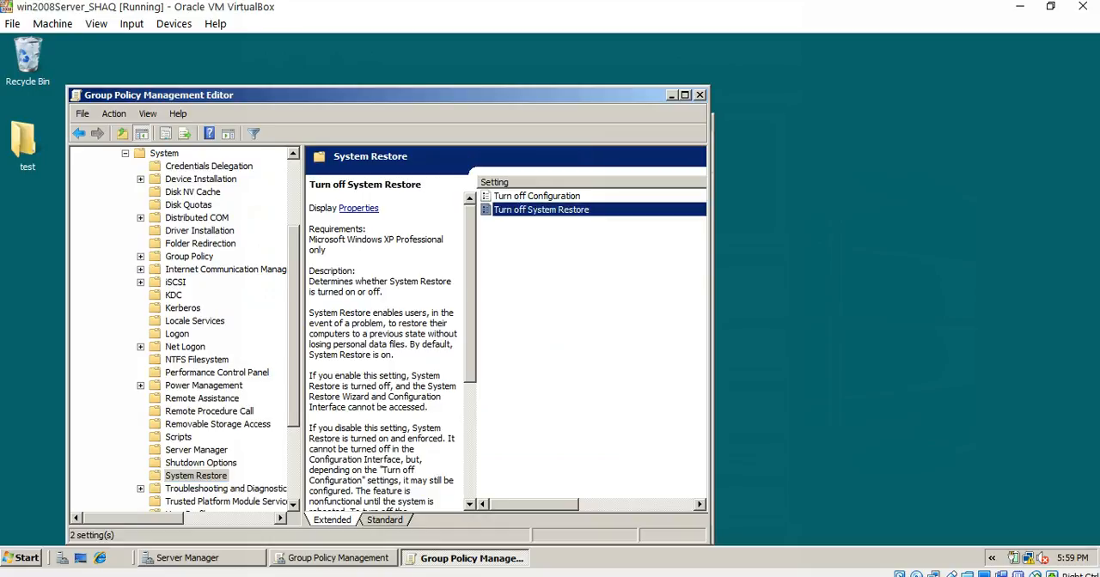
pyautogui.rightClick(546, 210)
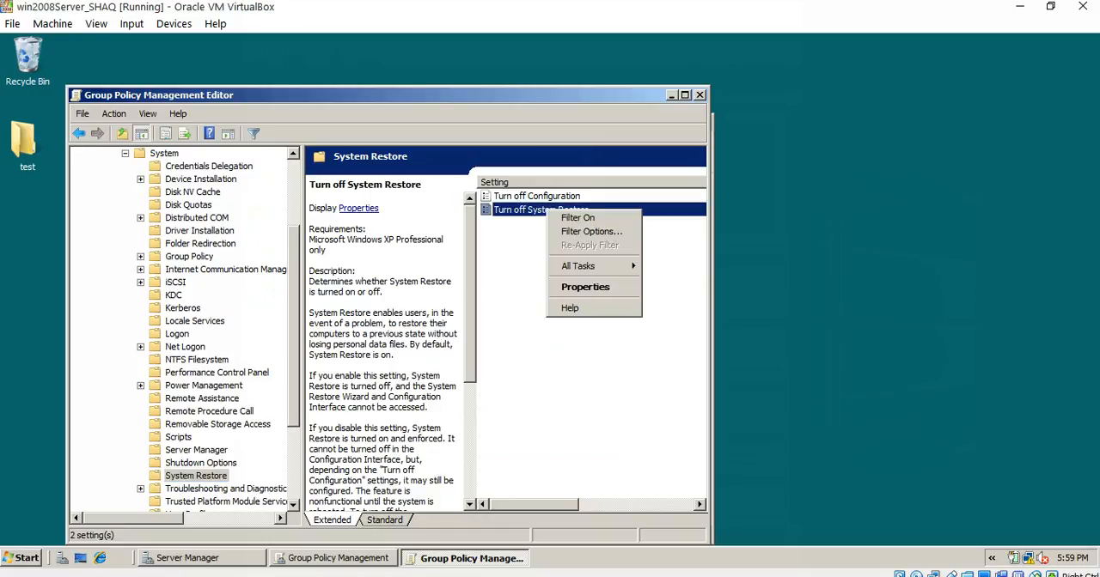
pyautogui.click(585, 287)
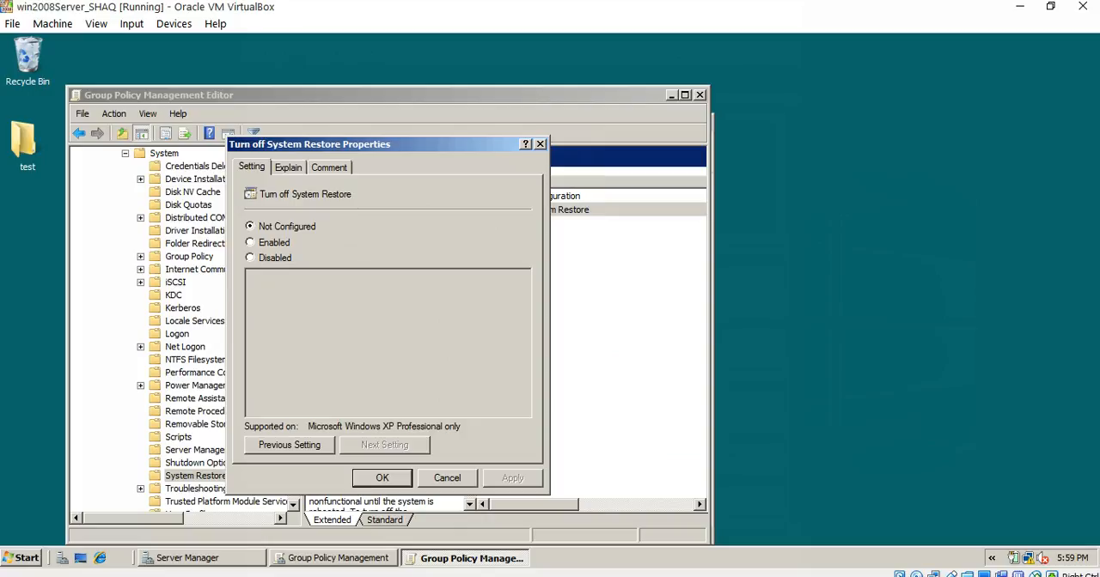
pyautogui.click(251, 242)
pyautogui.click(512, 479)
pyautogui.press('Return')
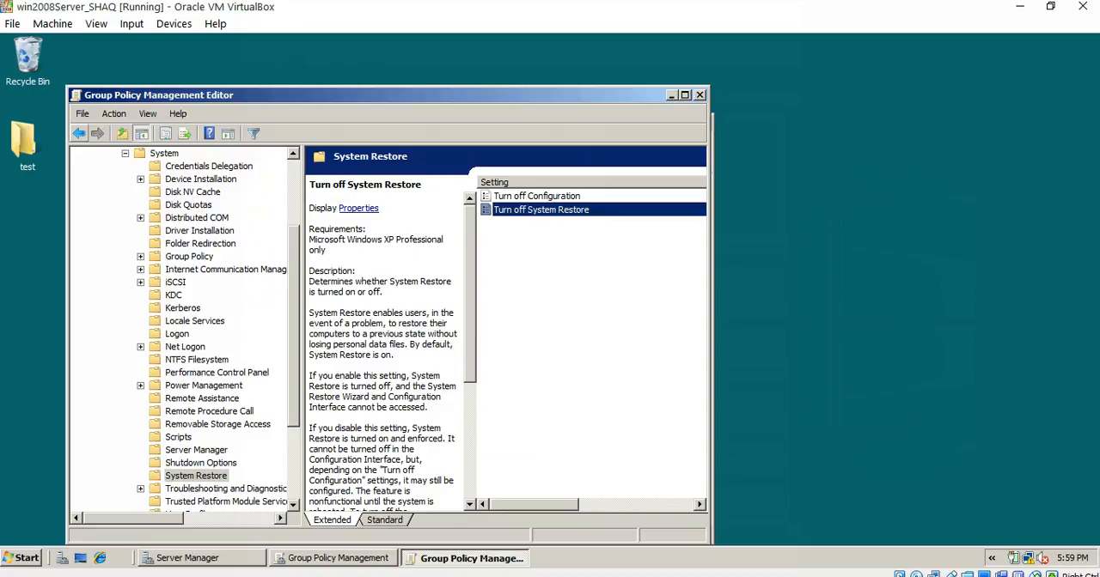
pyautogui.click(79, 133)
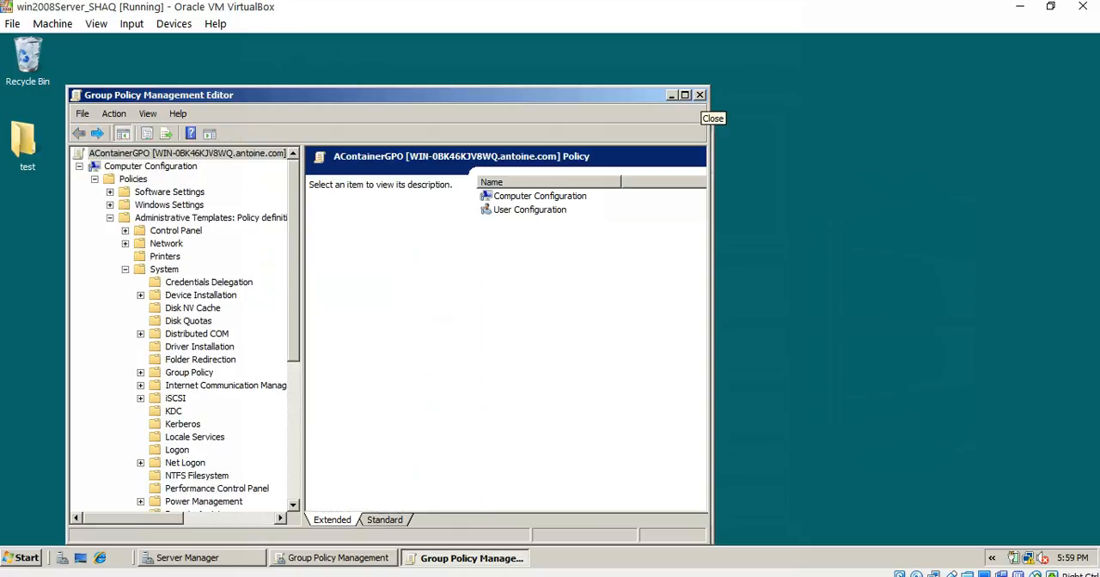
pyautogui.click(699, 94)
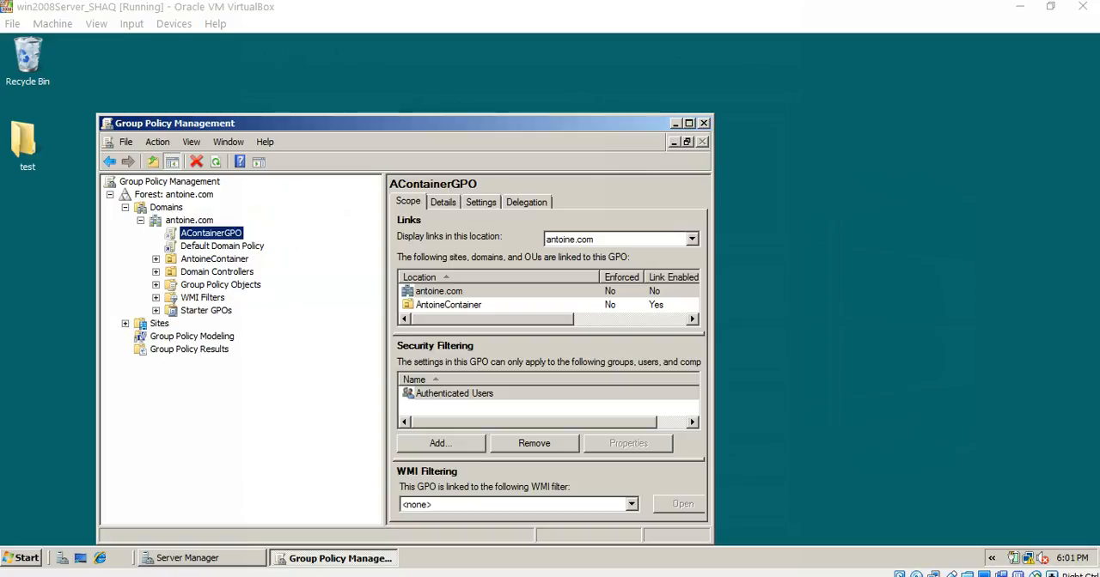
# - Minimize Group Policy Management, switch to Server Manager, and display the Computers container of antoine.com
pyautogui.click(675, 124)
pyautogui.click(202, 559)
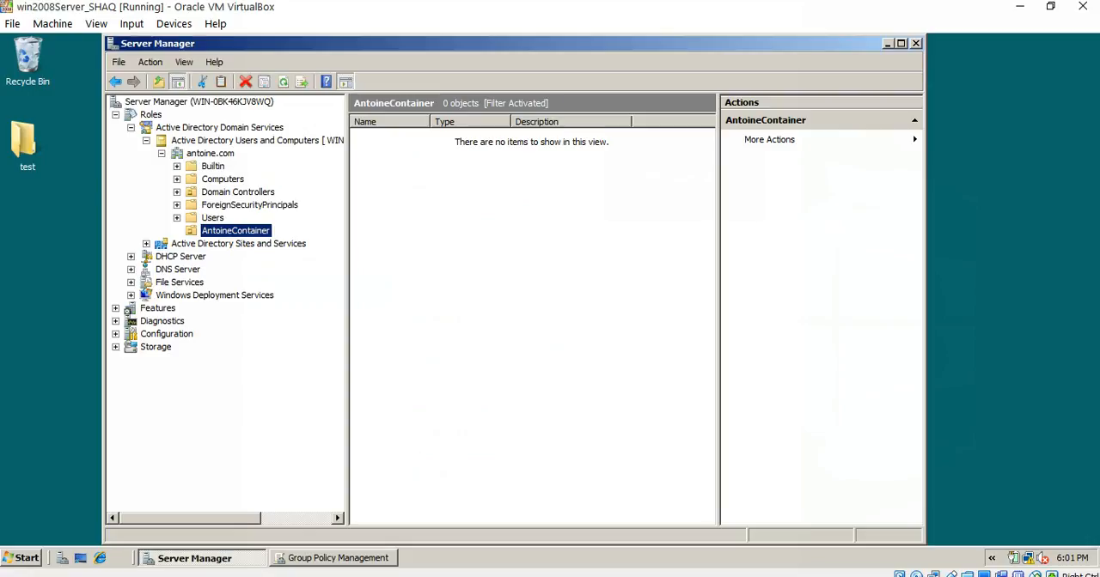
pyautogui.click(222, 180)
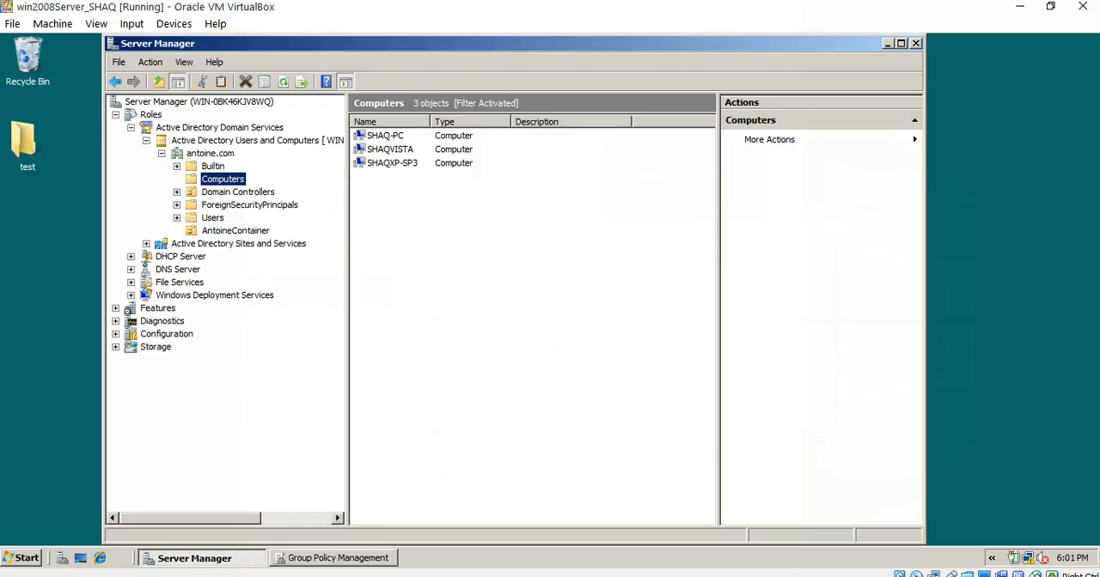
# - Move the computers SHAQ-PC and SHAQVISTA into AntoineContainer, accept the move warning, and display that container's contents
pyautogui.click(385, 136)
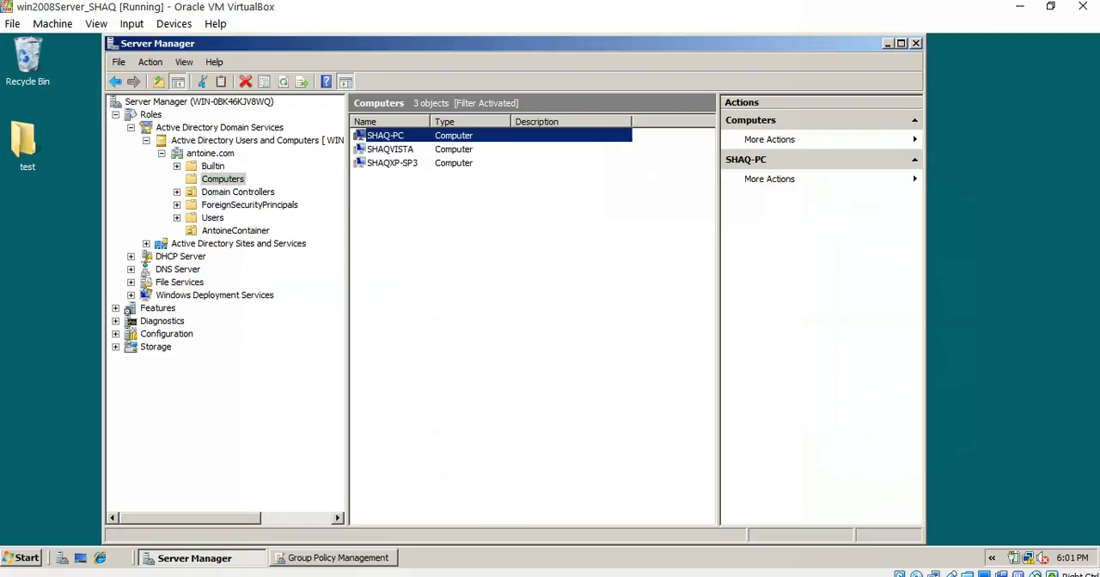
pyautogui.click(390, 150)
pyautogui.click(385, 135)
pyautogui.click(392, 164)
pyautogui.click(391, 149)
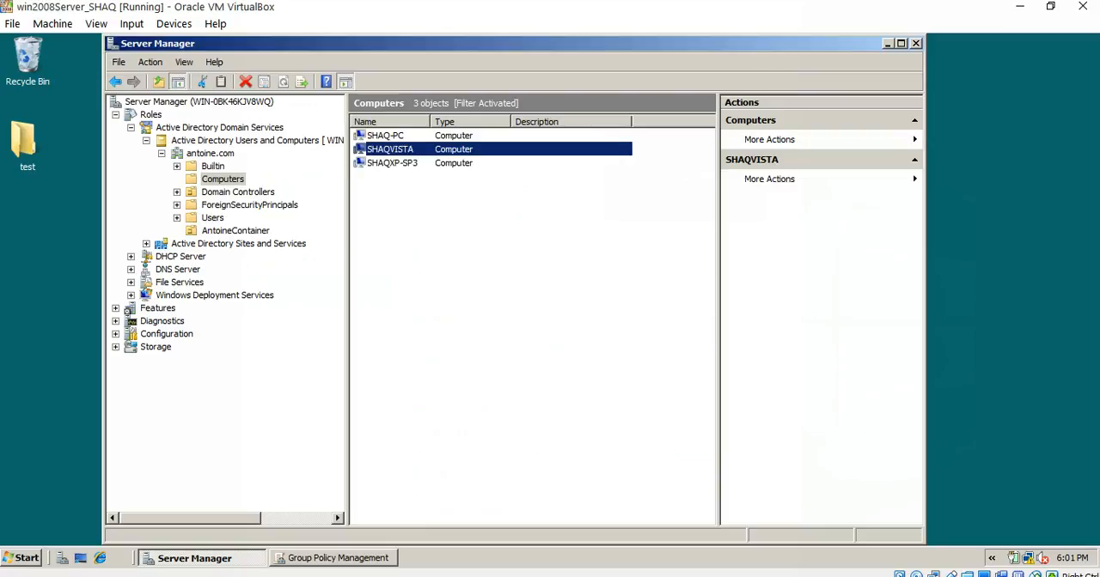
pyautogui.keyDown('ctrl'); pyautogui.click(385, 136); pyautogui.keyUp('ctrl')
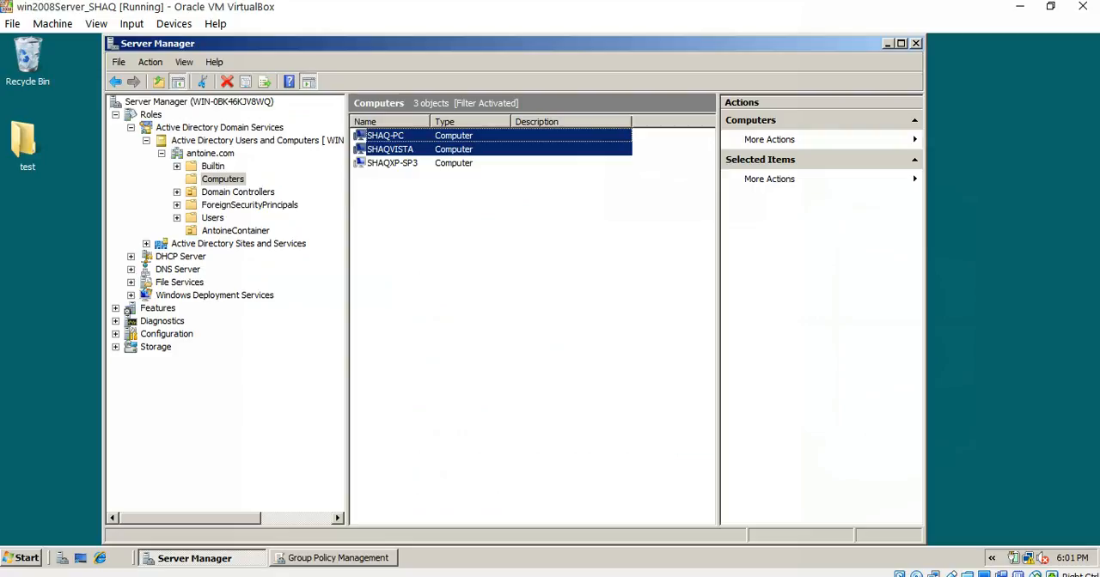
pyautogui.moveTo(222, 178); pyautogui.dragTo(235, 230)
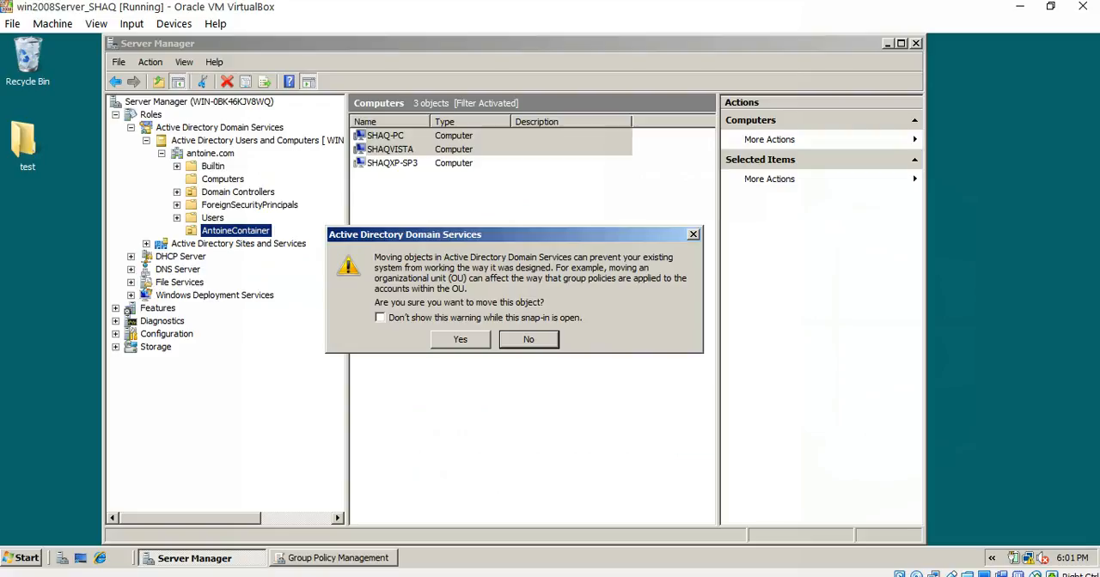
pyautogui.click(461, 340)
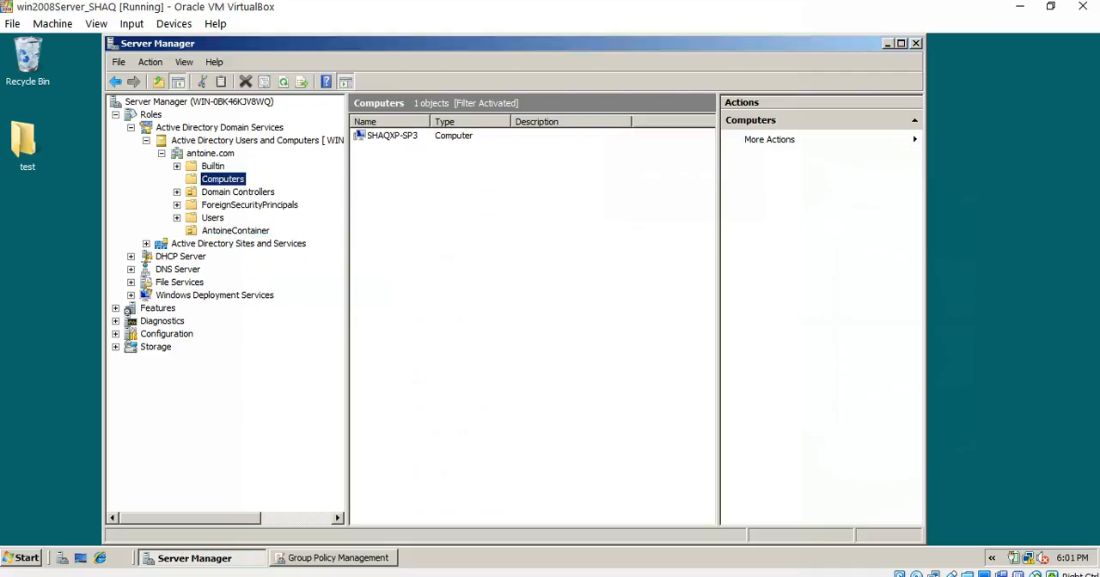
pyautogui.click(234, 231)
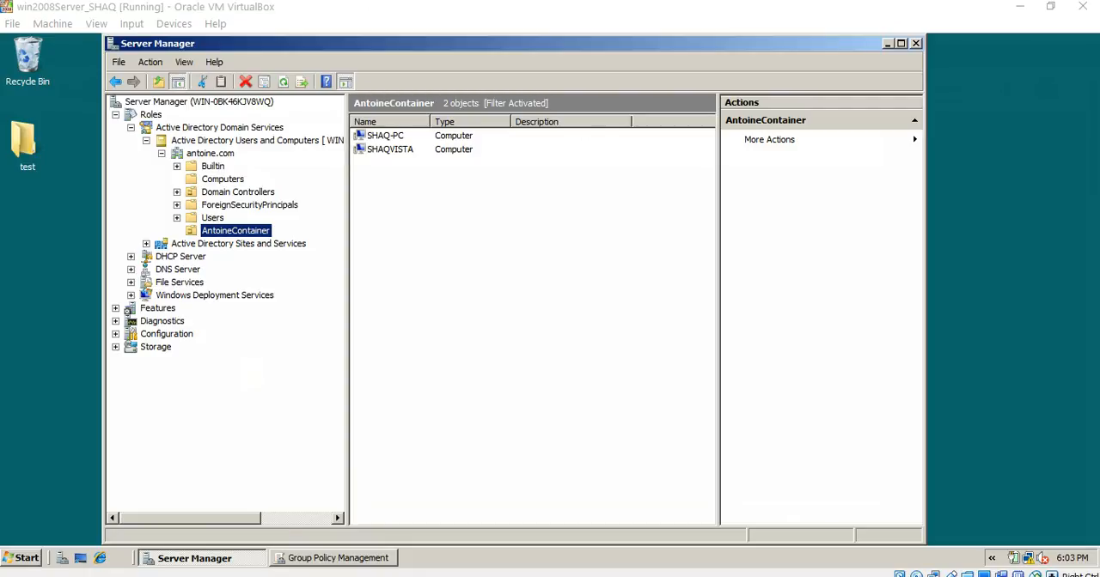
# - Minimize Server Manager, open a Command Prompt, and run gpupdate /force
pyautogui.click(887, 43)
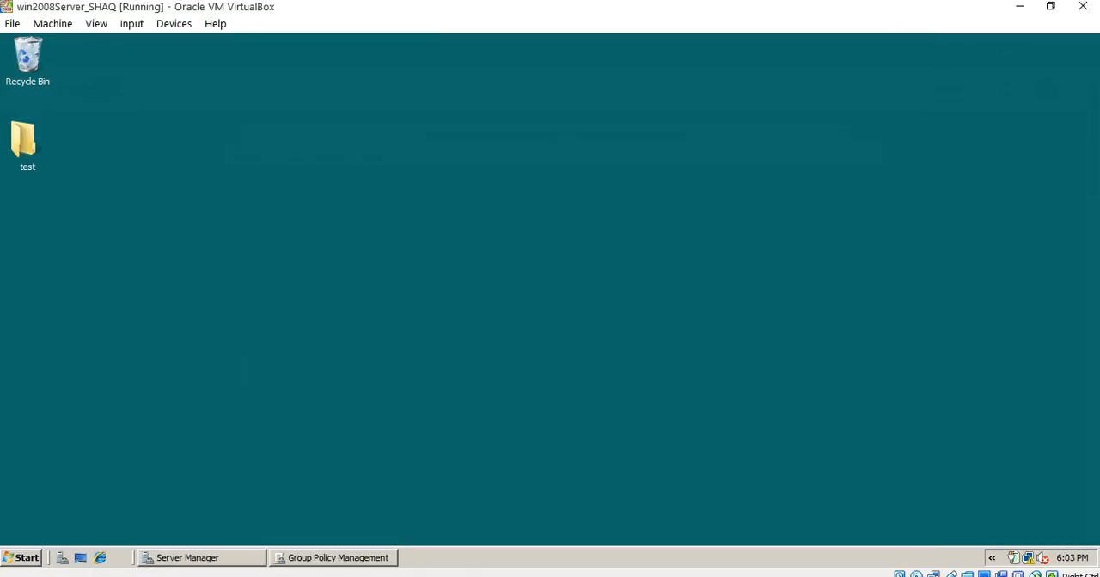
pyautogui.click(22, 559)
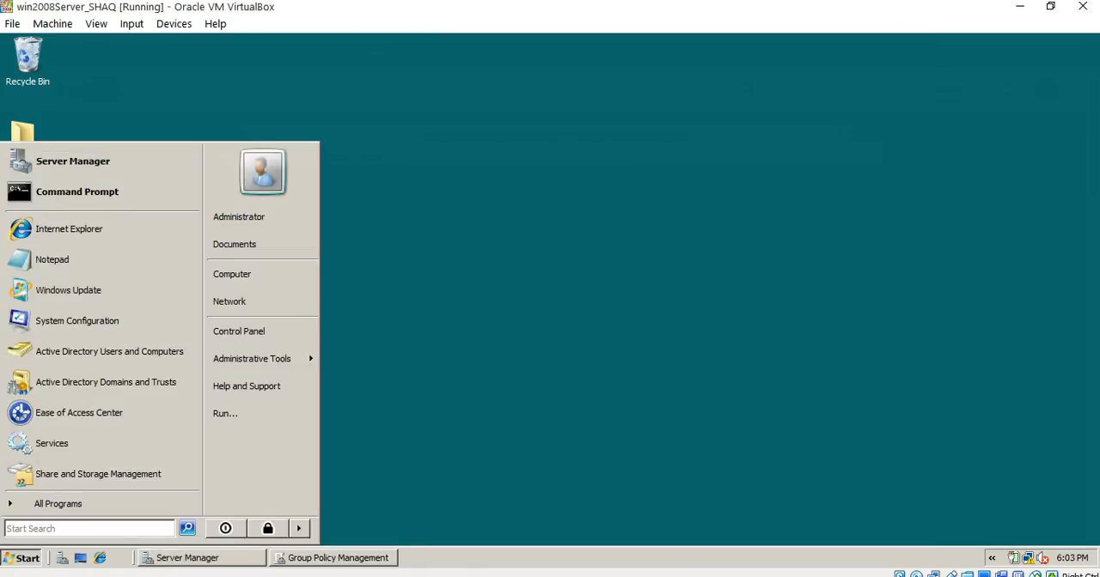
pyautogui.click(77, 192)
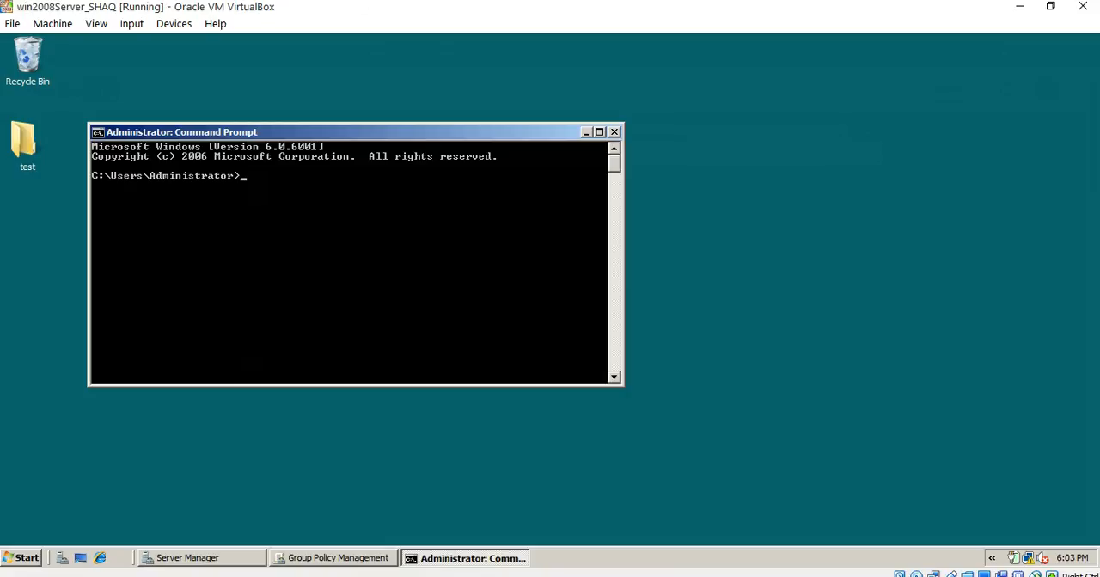
pyautogui.write('gpupdate /force')
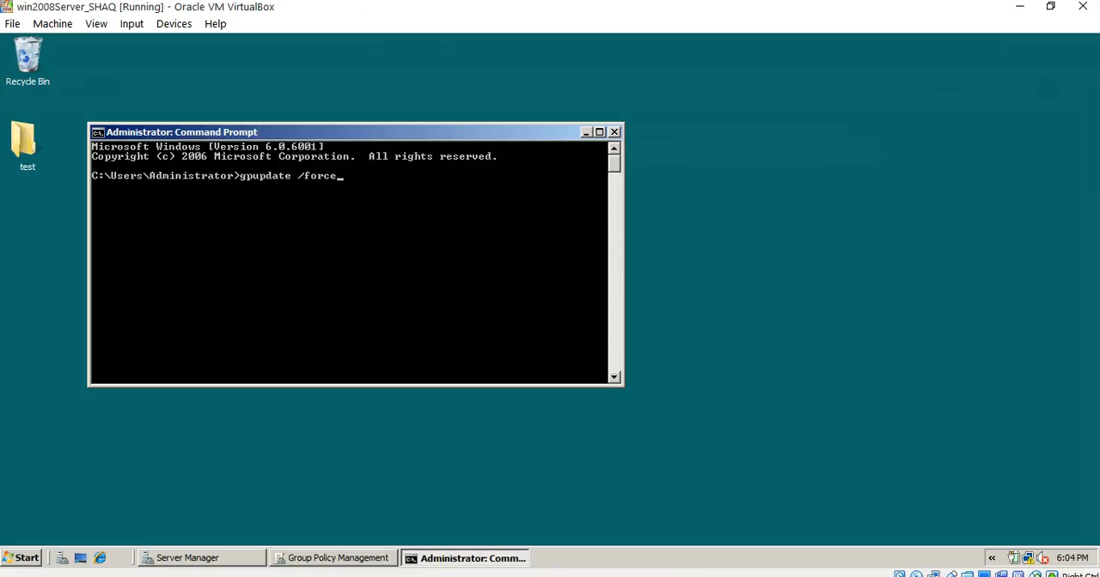
pyautogui.press('Return')
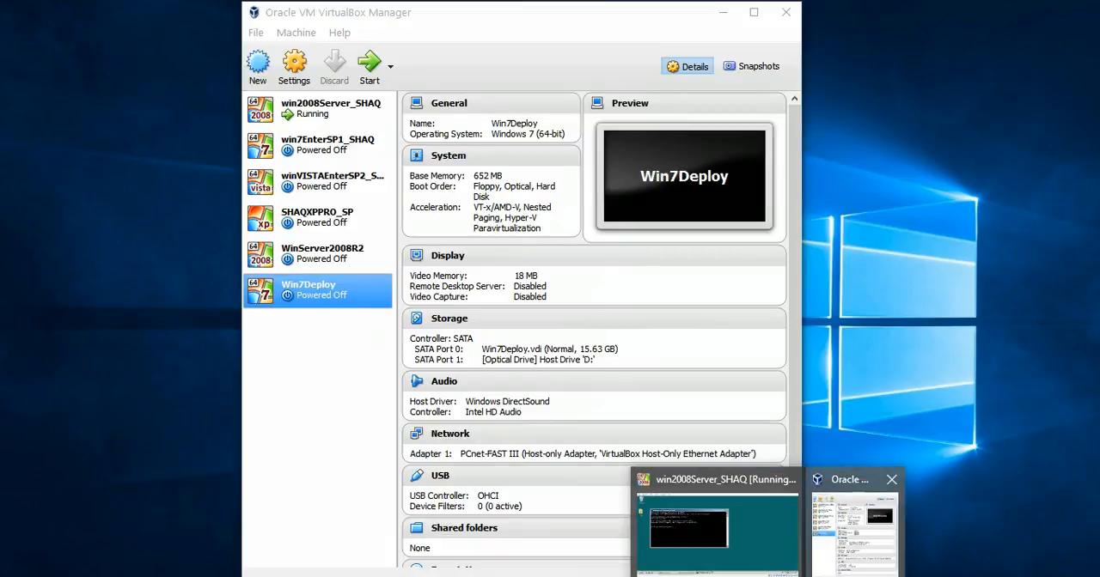
# - Switch to Oracle VM VirtualBox Manager and start the win7EnterSP1_SHAQ virtual machine
pyautogui.click(859, 526)
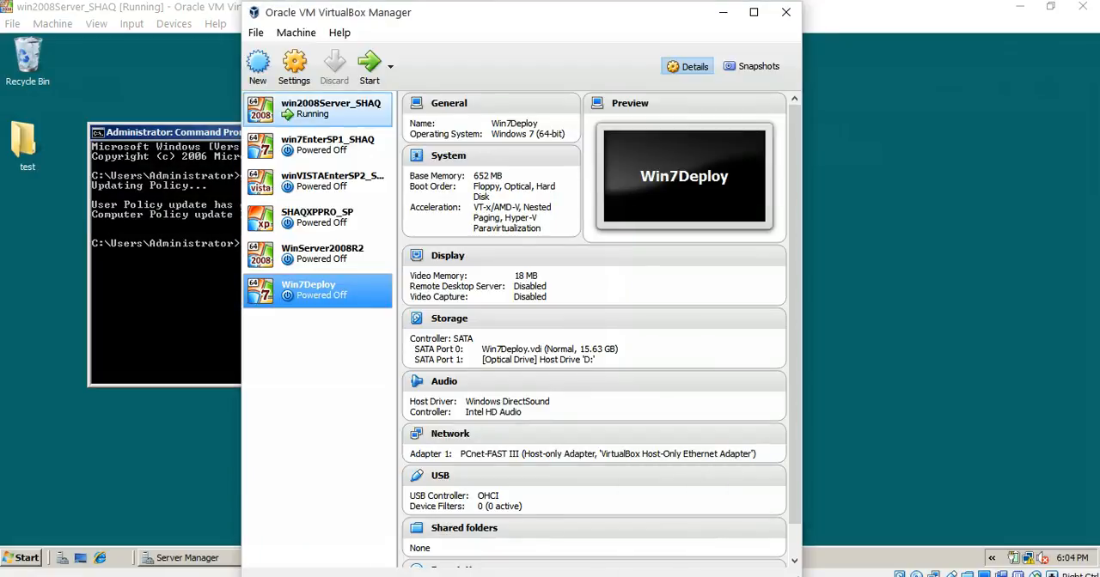
pyautogui.click(318, 145)
pyautogui.click(369, 69)
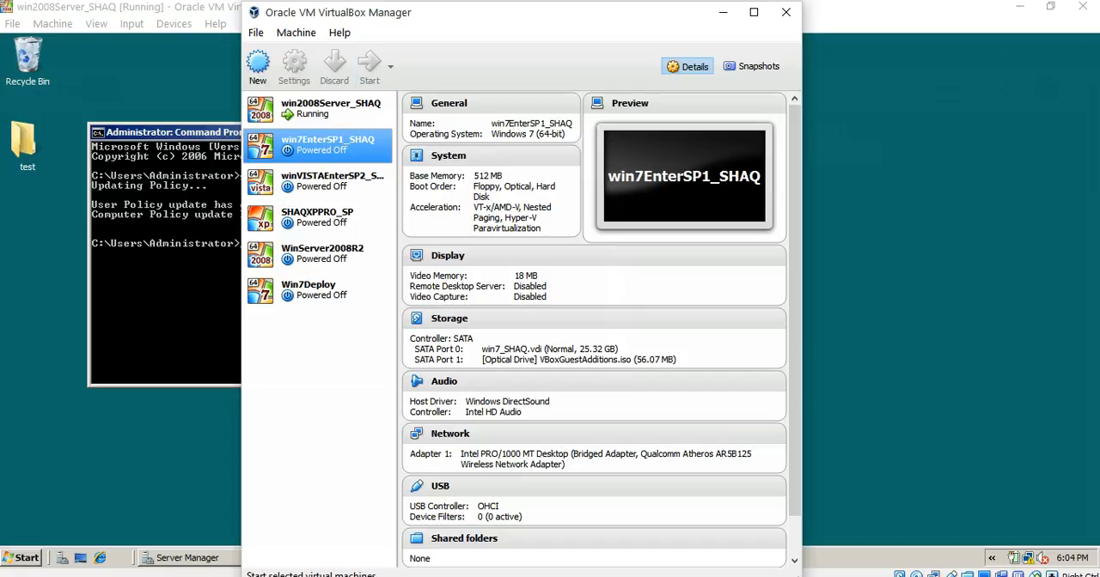
# - Start the winVISTAEnterSP2_SHAQ virtual machine
pyautogui.click(318, 182)
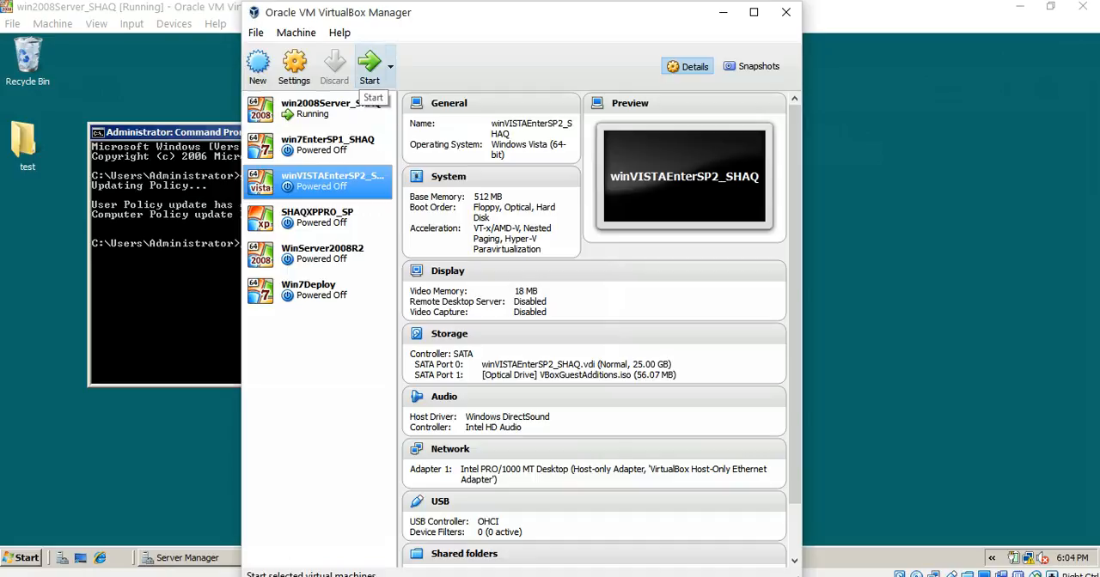
pyautogui.click(370, 69)
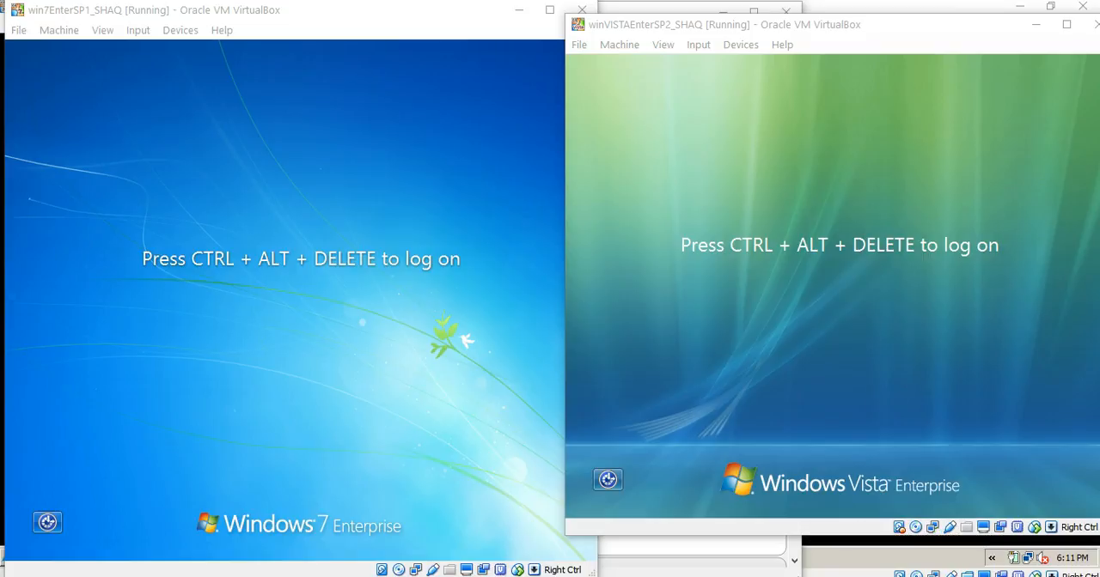
# - Open the logon screen of the win7EnterSP1_SHAQ virtual machine and log on to the displayed ANTOINE domain account with its password
pyautogui.click(301, 301)
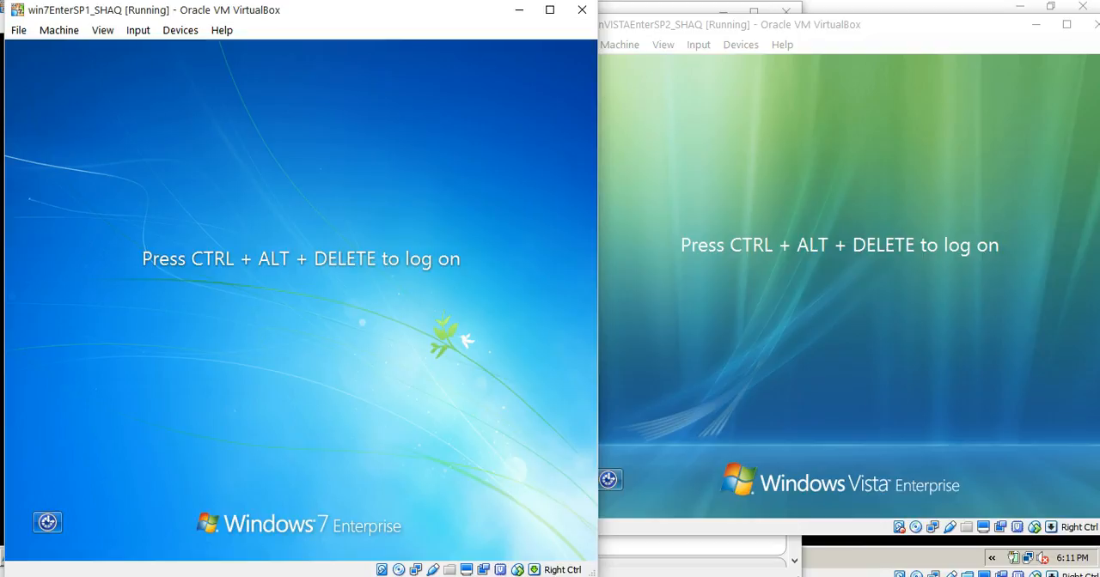
pyautogui.click(834, 292)
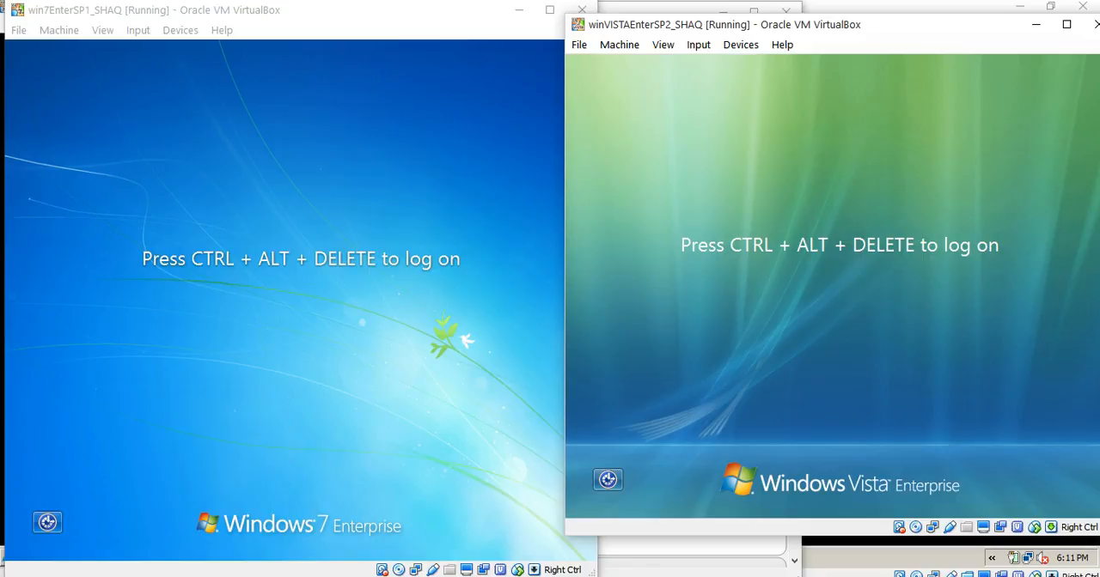
pyautogui.click(301, 301)
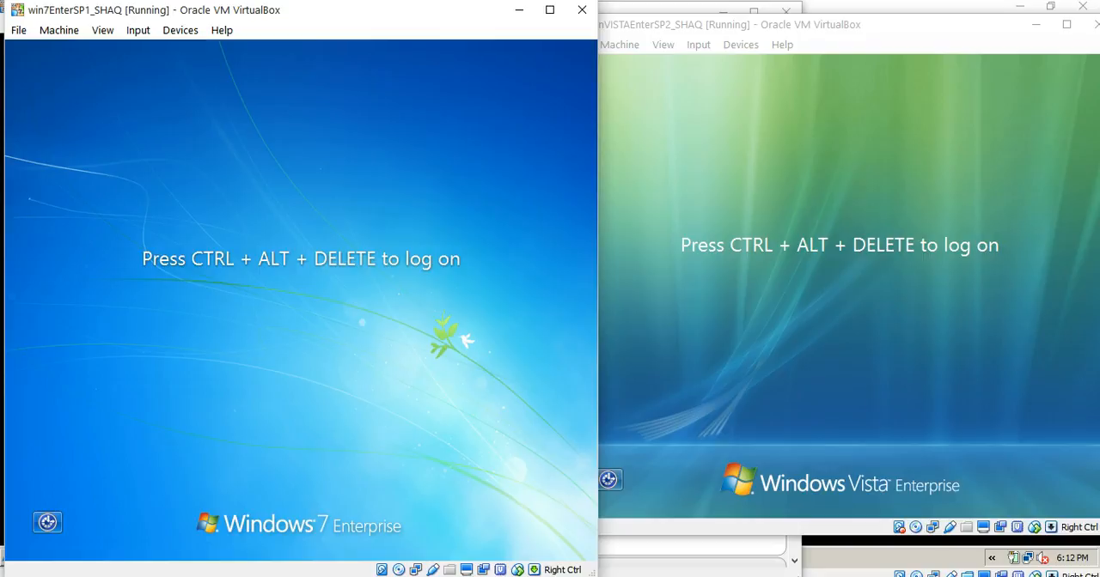
pyautogui.hotkey('ctrl', 'alt', 'Delete')
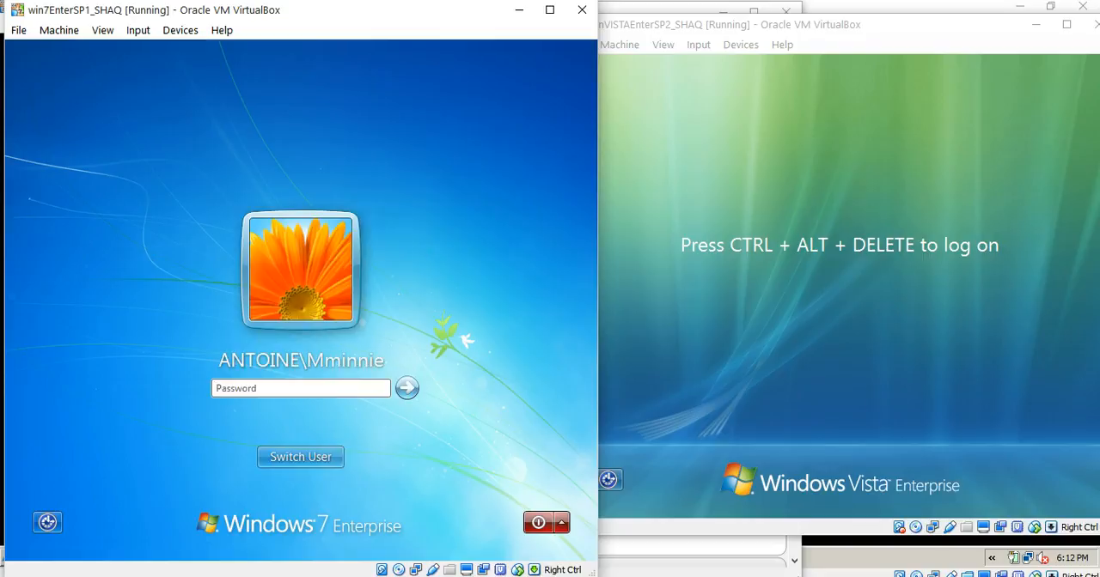
pyautogui.write('••••••••')
pyautogui.press('Return')
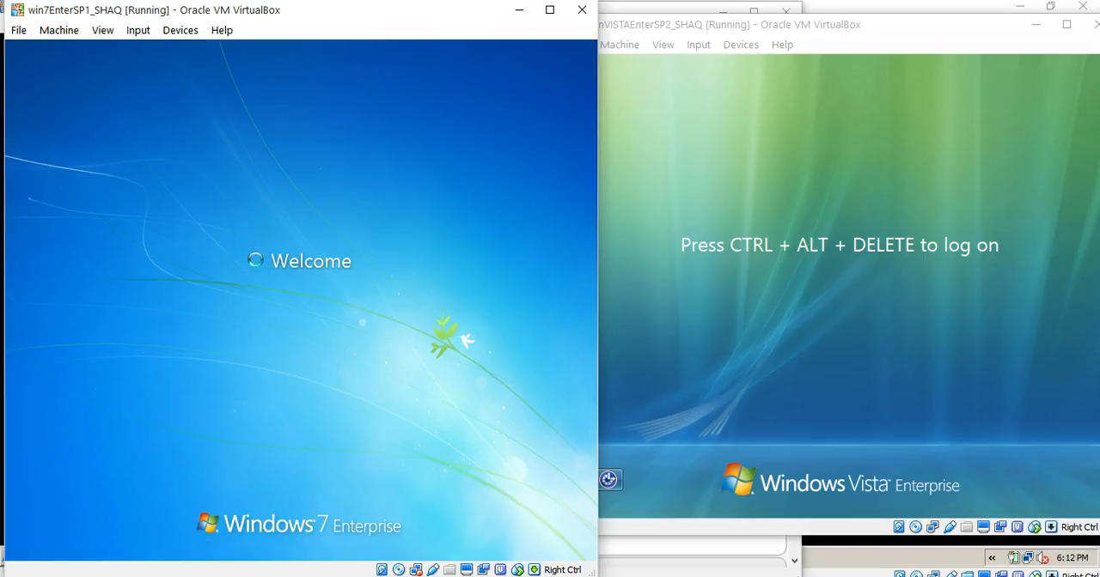
# - Minimize the Windows Vista virtual machine, move the Windows 7 window to the middle of the screen, and postpone the Windows activation
pyautogui.click(1036, 25)
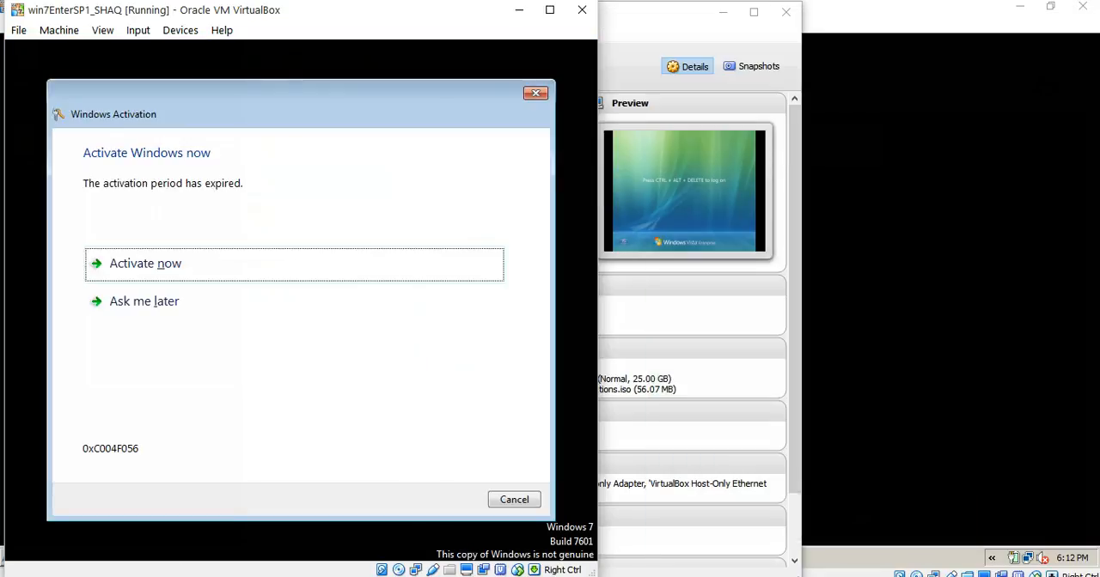
pyautogui.moveTo(344, 10); pyautogui.dragTo(594, 16)
pyautogui.click(394, 306)
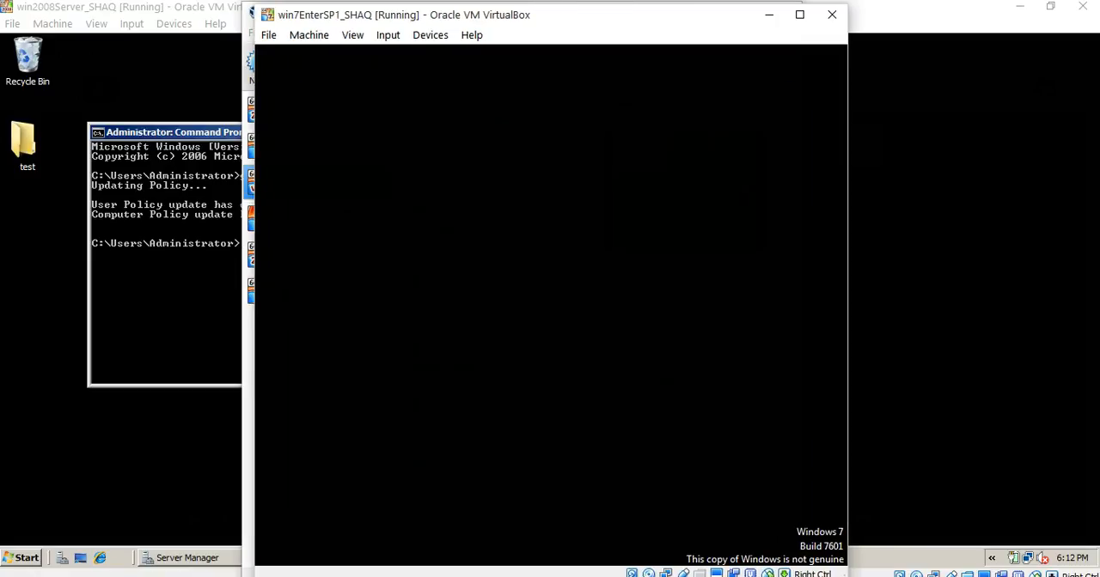
pyautogui.click(764, 505)
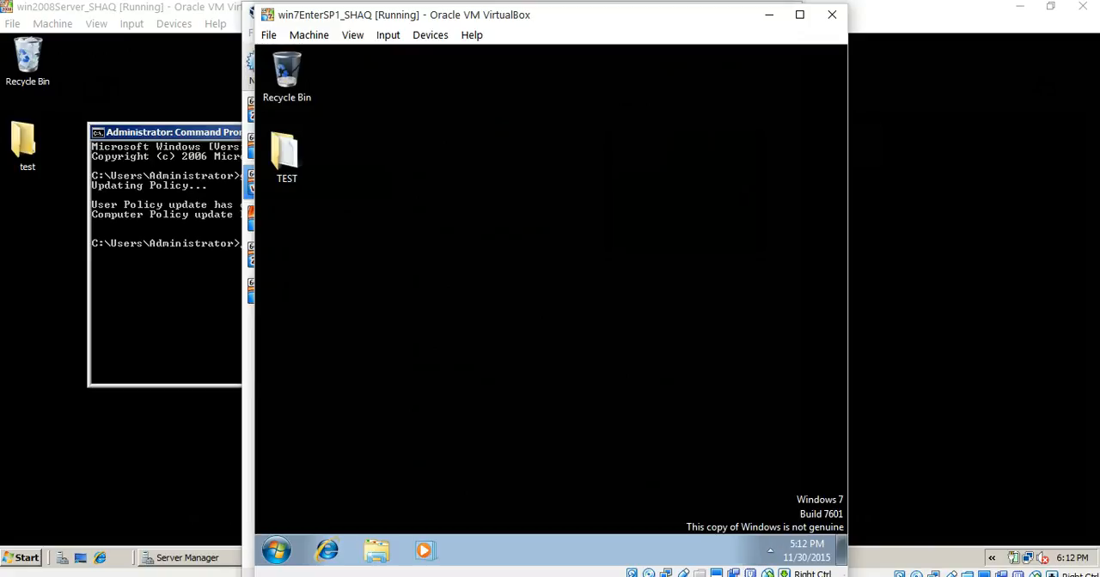
# - Search Windows 7 for "system res" and open Restore system files and settings from a restore point
pyautogui.click(276, 551)
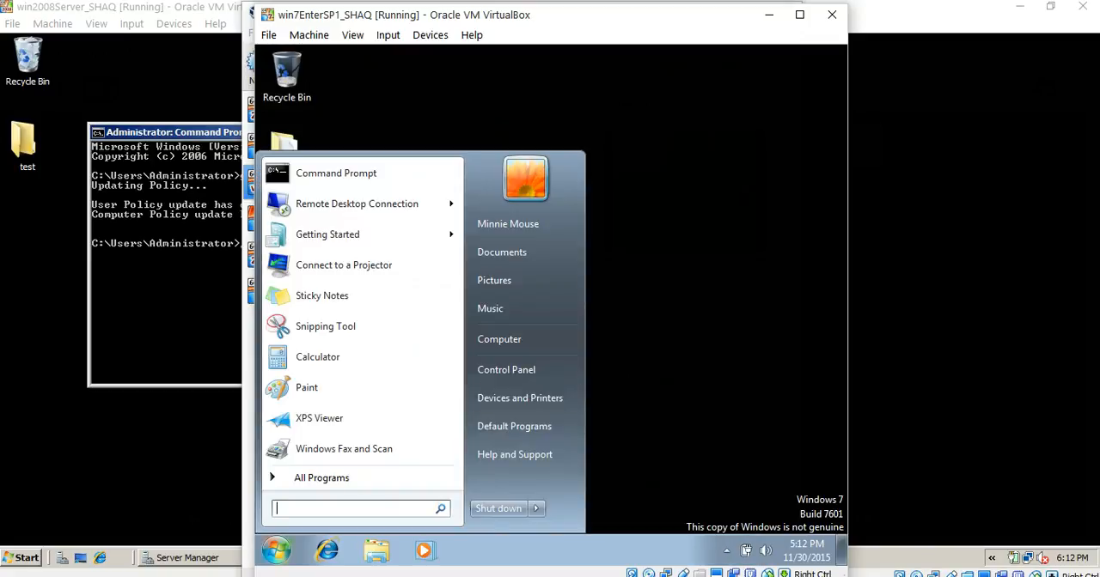
pyautogui.write('system')
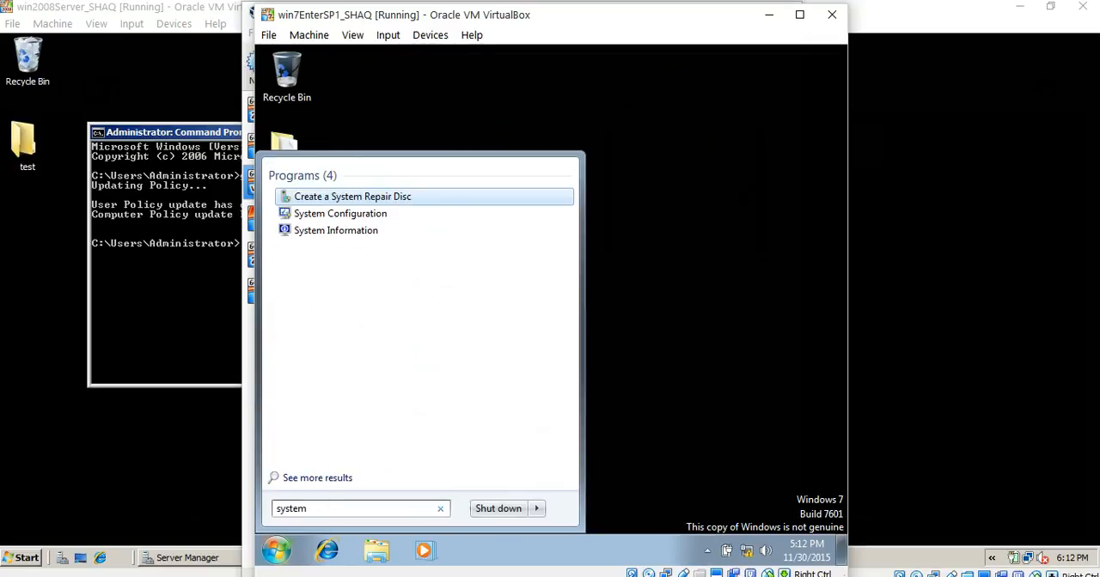
pyautogui.write(' res')
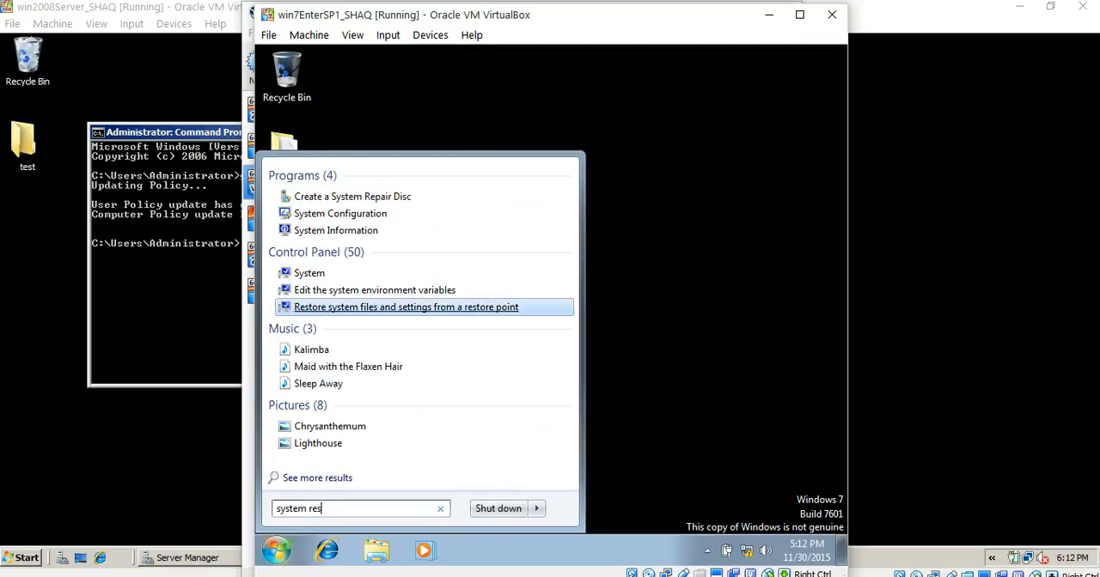
pyautogui.press('Return')
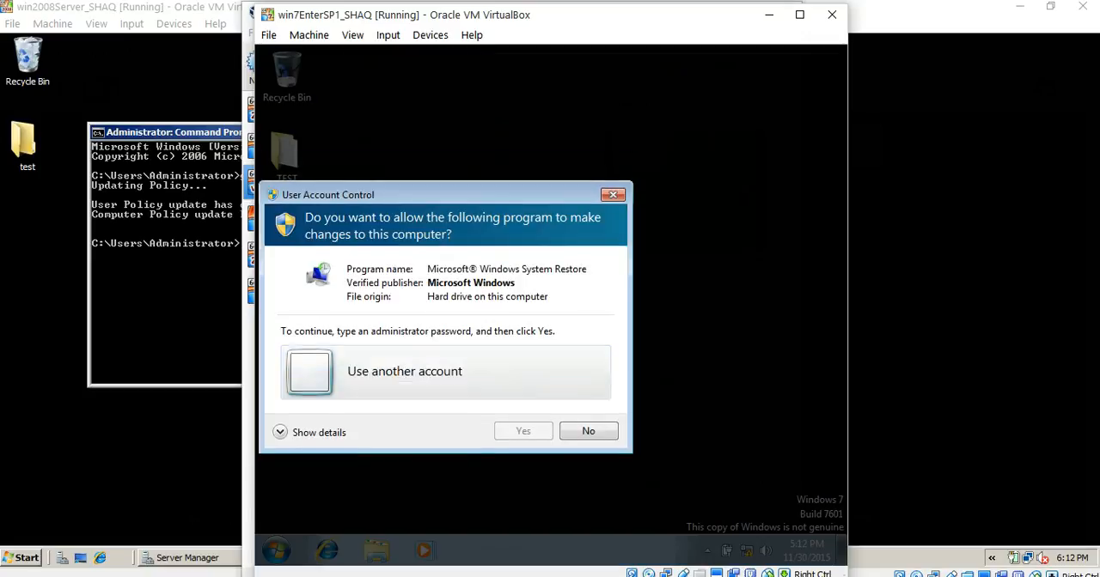
# - Enter the administrator account name and password in the User Account Control prompt for System Restore
pyautogui.write('A')
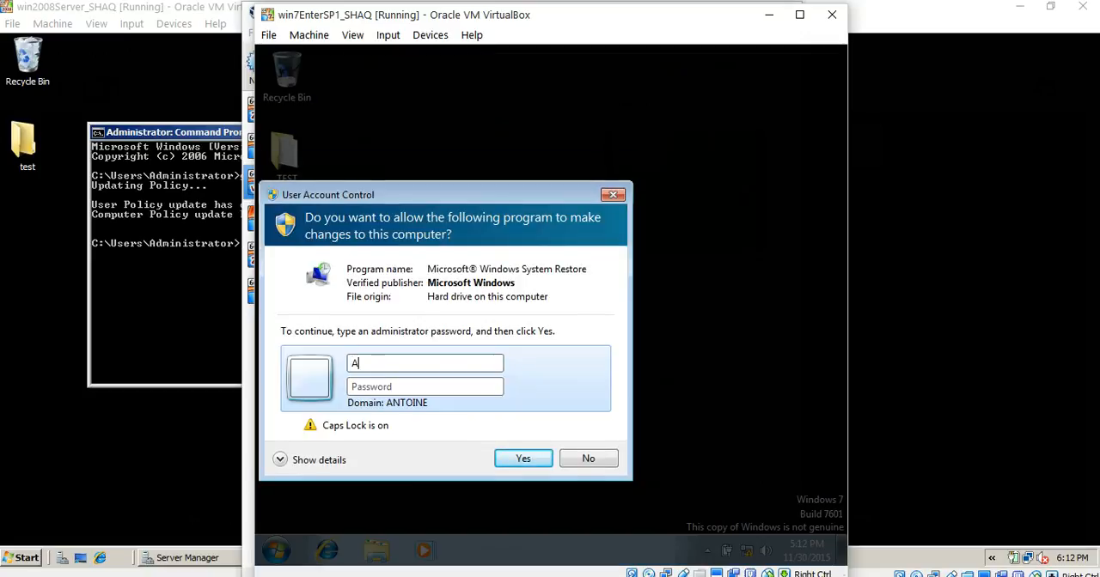
pyautogui.write('dminsrator')
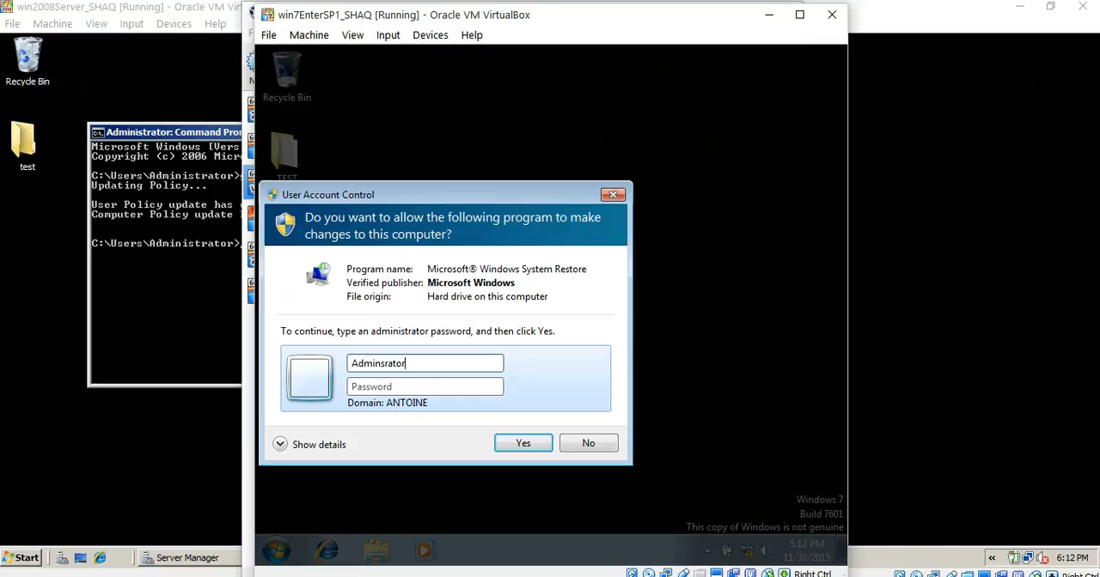
pyautogui.press('Tab')
pyautogui.write('********')
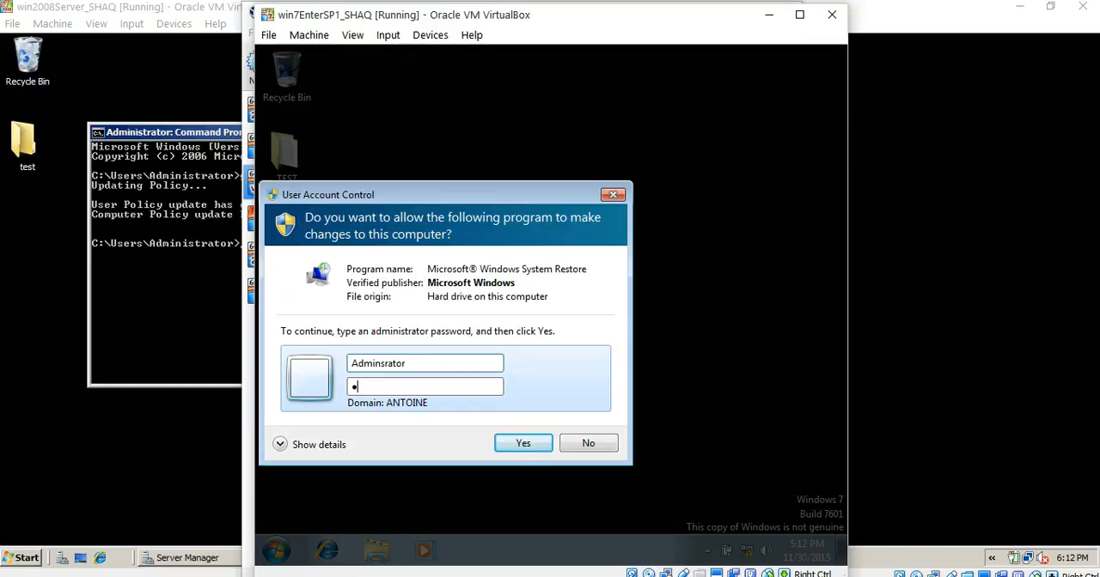
pyautogui.write('*')
# - Correct the account name to Administrator, submit the credentials to launch System Restore, and dismiss its message
pyautogui.click(380, 364)
pyautogui.write('i')
pyautogui.click(408, 363)
pyautogui.hotkey('ctrl', 'a')
pyautogui.write('Administrator')
pyautogui.press('Tab')
pyautogui.press('Return')
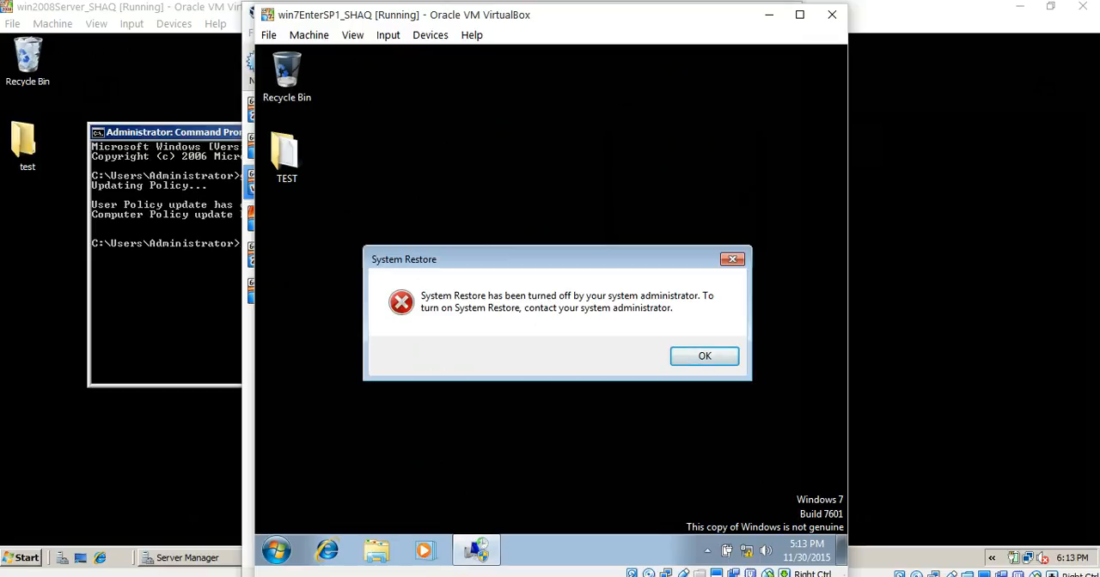
pyautogui.press('Return')
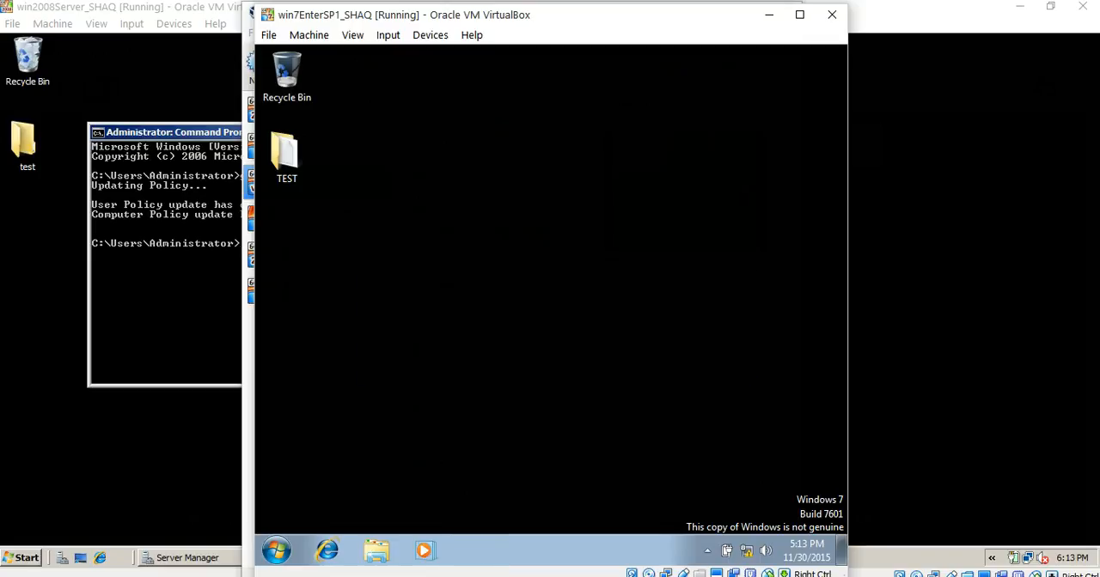